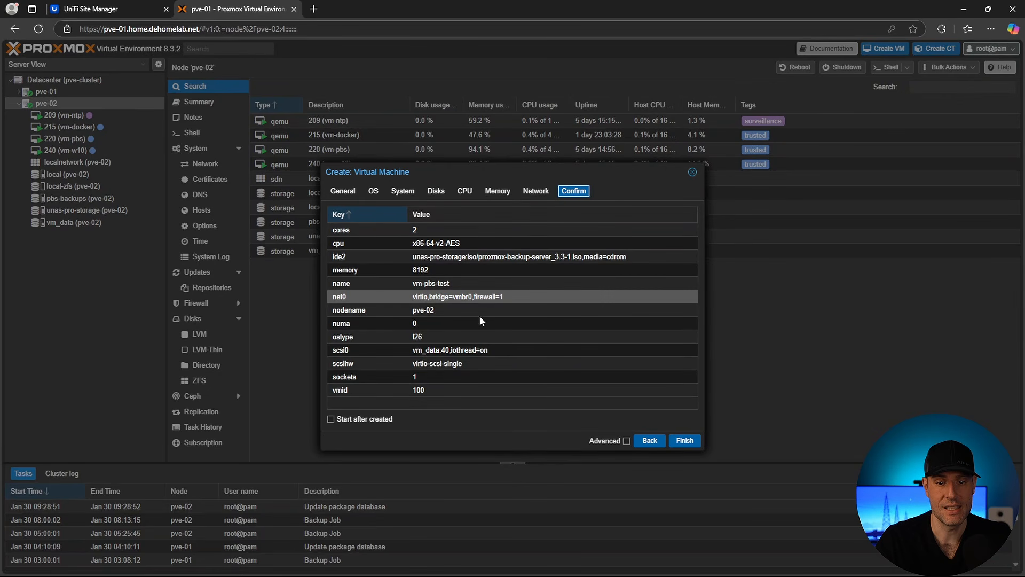
Step: Create the vm-pbs-test virtual machine with Start after created enabled, and launch the graphical Proxmox Backup Server installation
click(373, 421)
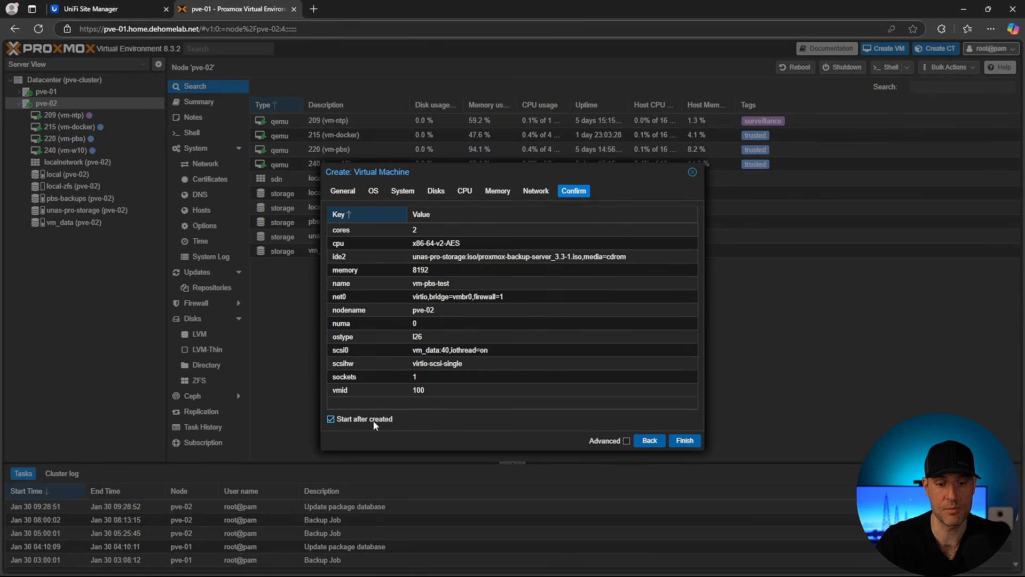
click(682, 442)
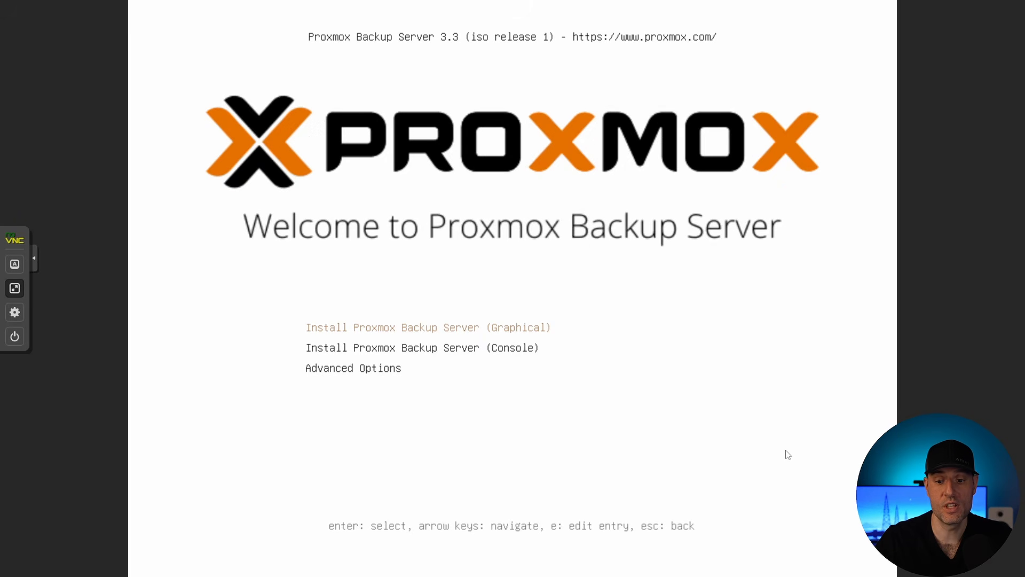
key(Return)
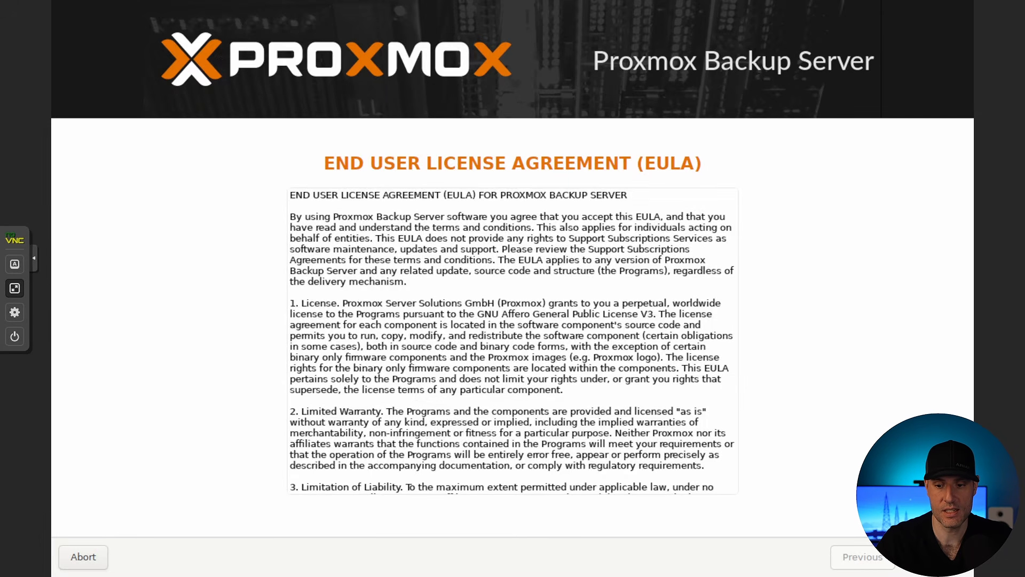
Step: Accept the EULA and review the filesystem choices, keeping ext4 with a 40.0 GB hdsize on /dev/sda as the installation target
click(932, 557)
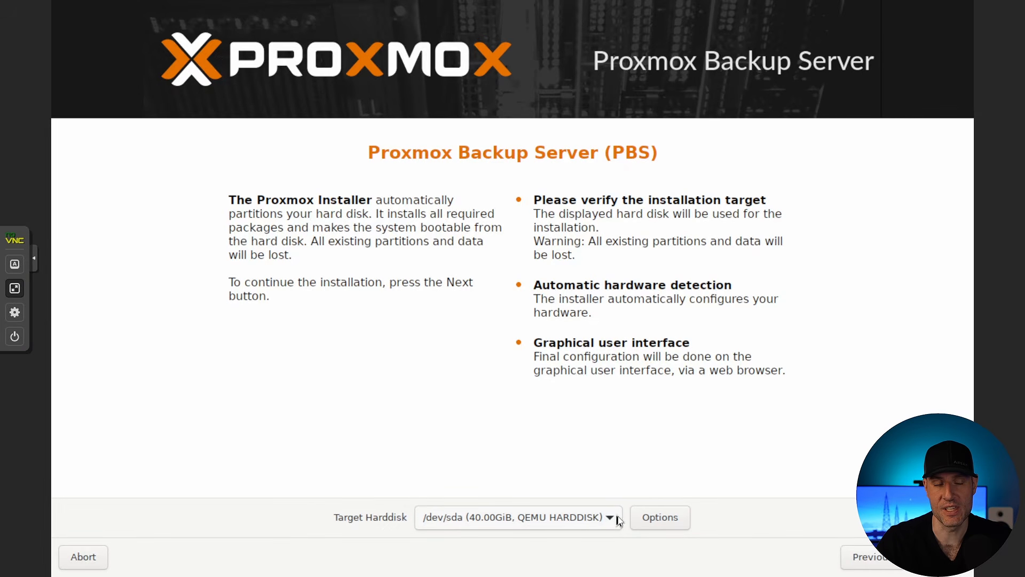
click(644, 520)
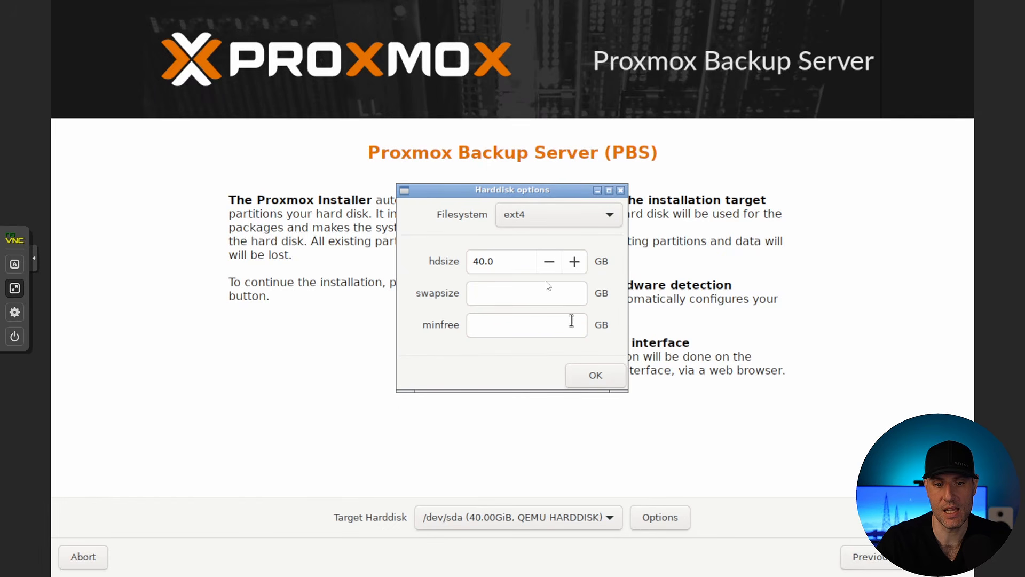
click(539, 217)
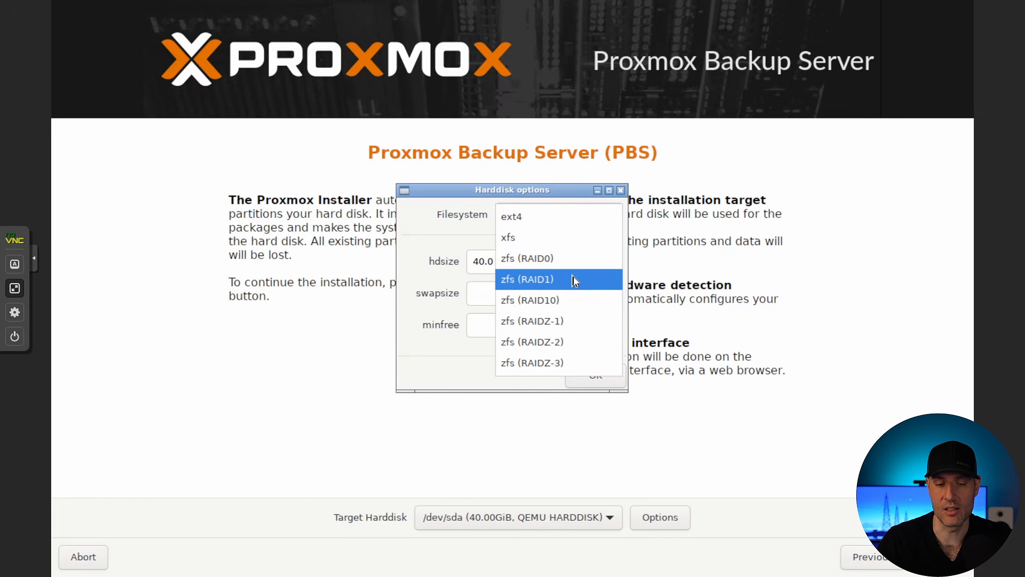
click(457, 199)
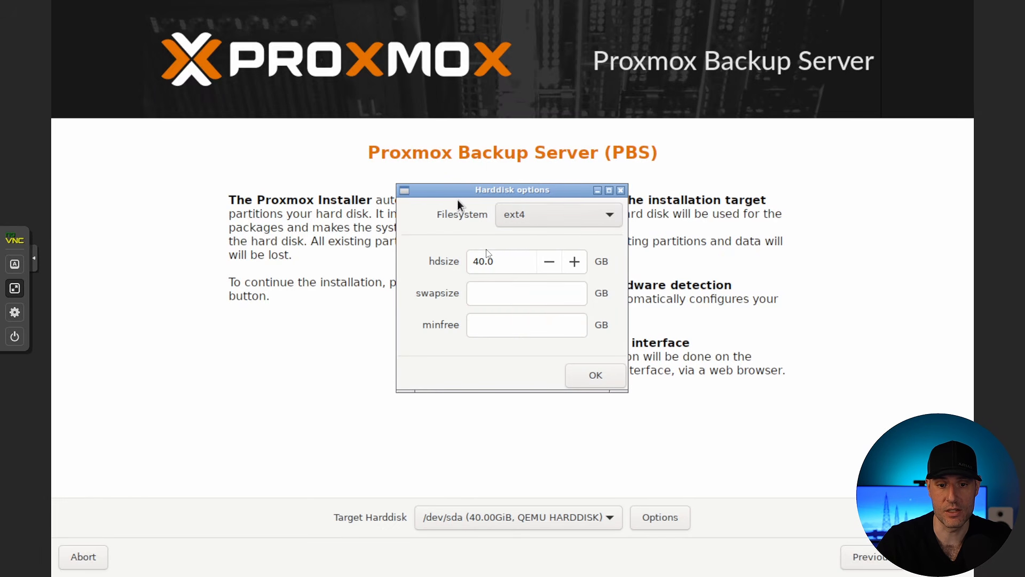
click(584, 375)
click(942, 557)
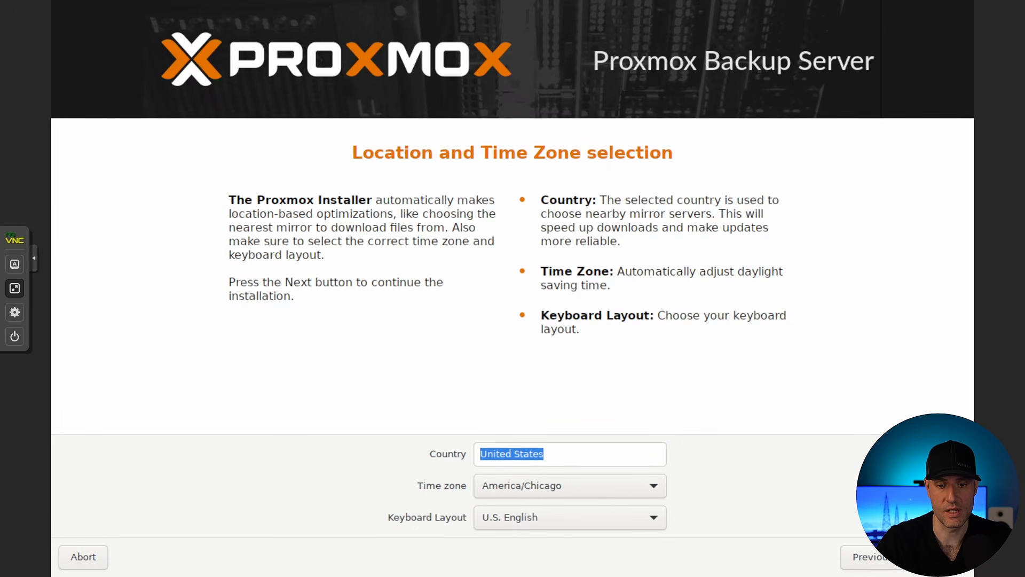
Step: Accept United States, America/Chicago and U.S. English, and submit the root password with its confirmation and the administrator's email address
click(942, 556)
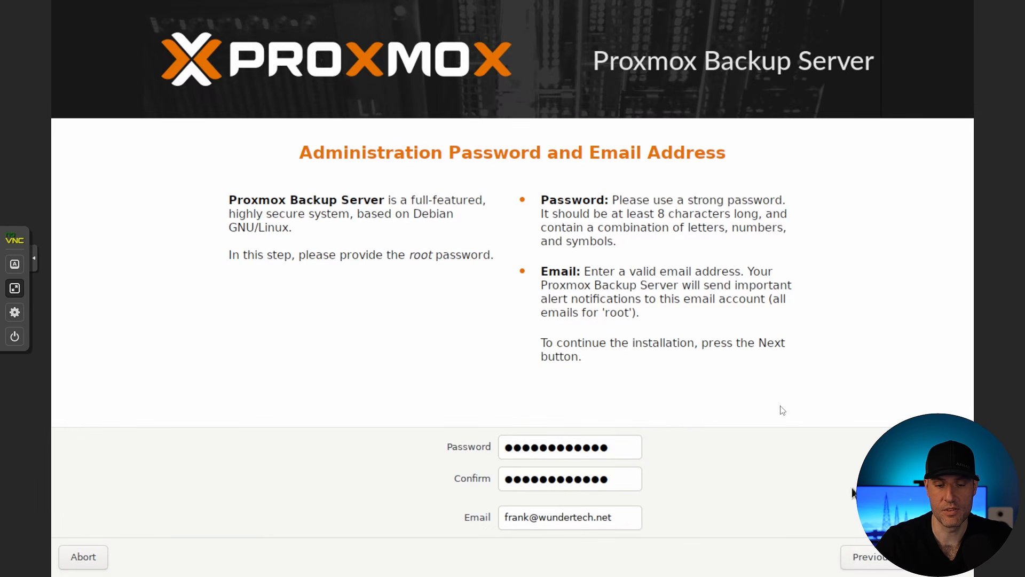
key(Return)
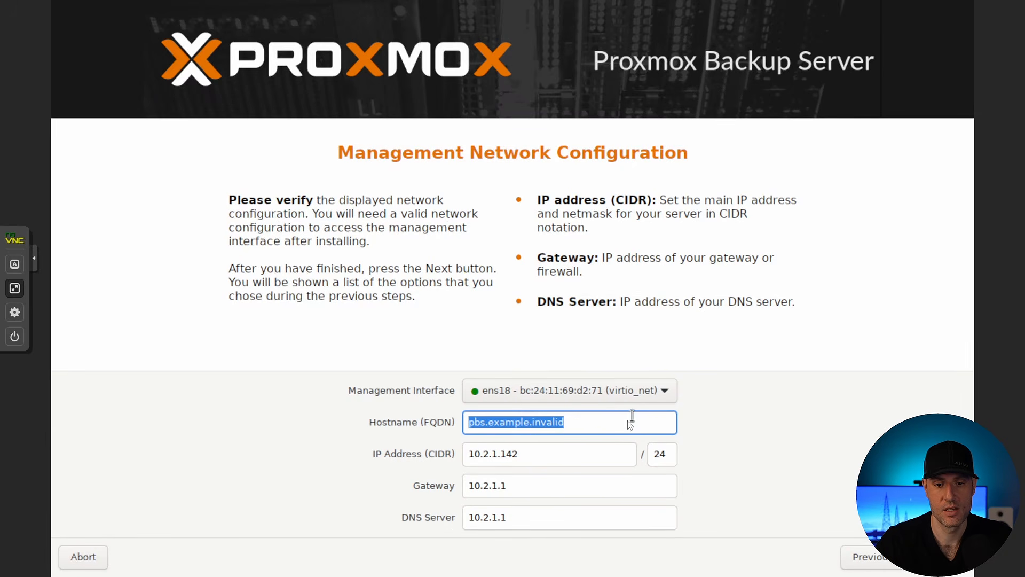
Step: Set the hostname to vm-pbs-test.home.dehomelab.net and accept the management network configuration with IP address 10.2.1.142/24 and gateway 10.2.1.1
text(vm-pbs-test.home.dehomelab.net)
key(Tab)
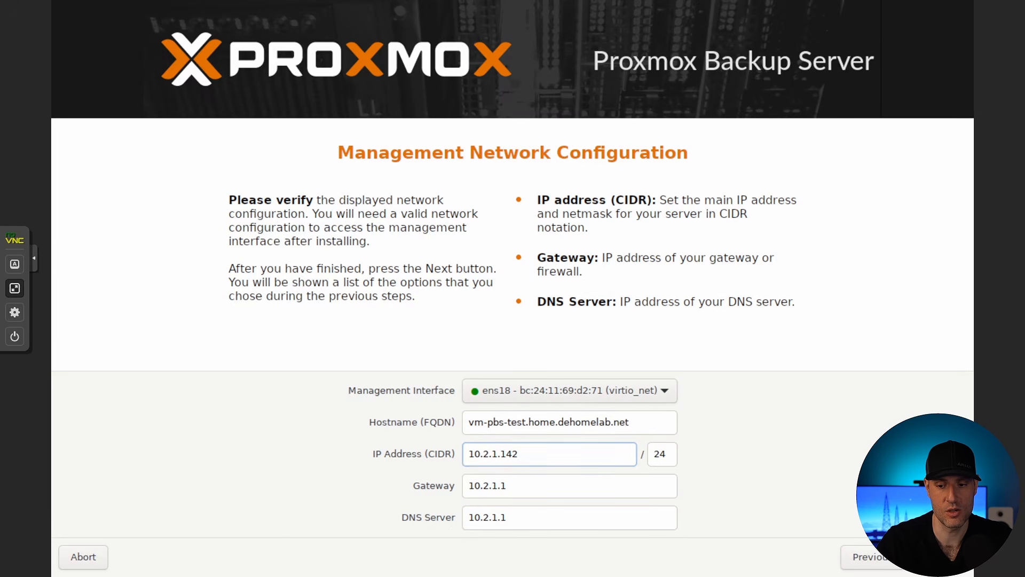
key(Return)
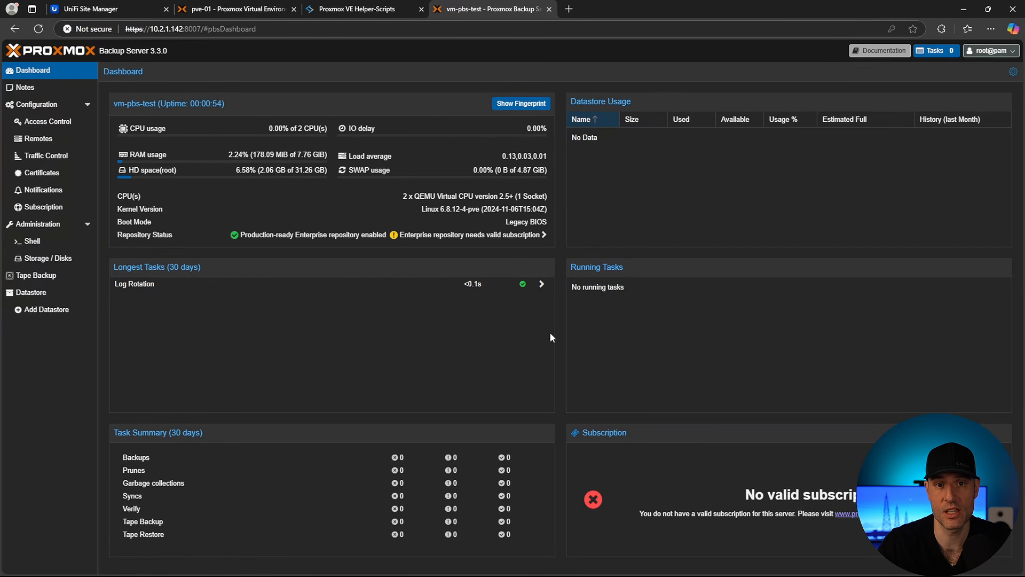
Step: Copy the Proxmox Backup Server Post Install command from the Proxmox & Virtualization category of the Proxmox VE Helper-Scripts site
click(381, 15)
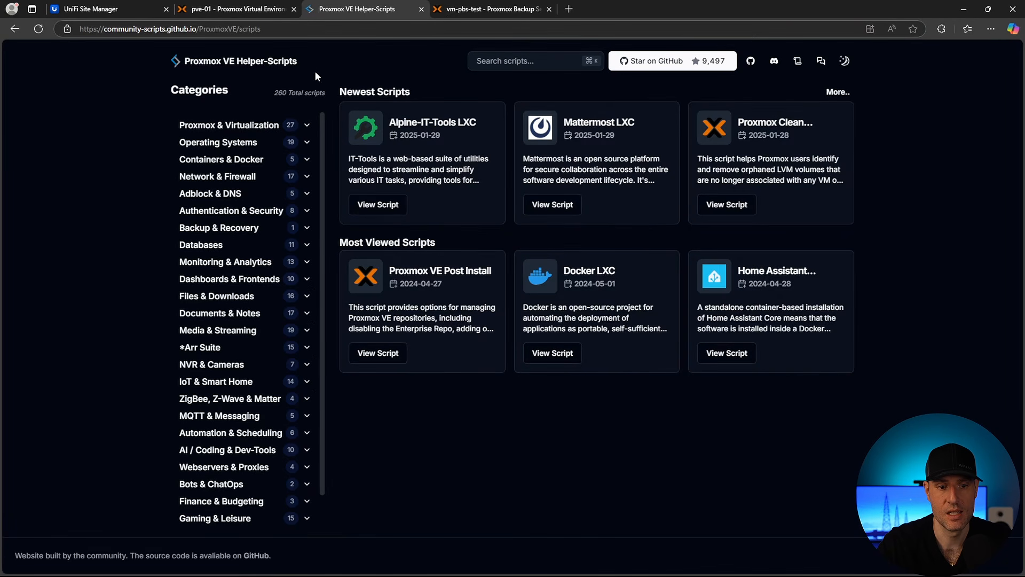
click(242, 127)
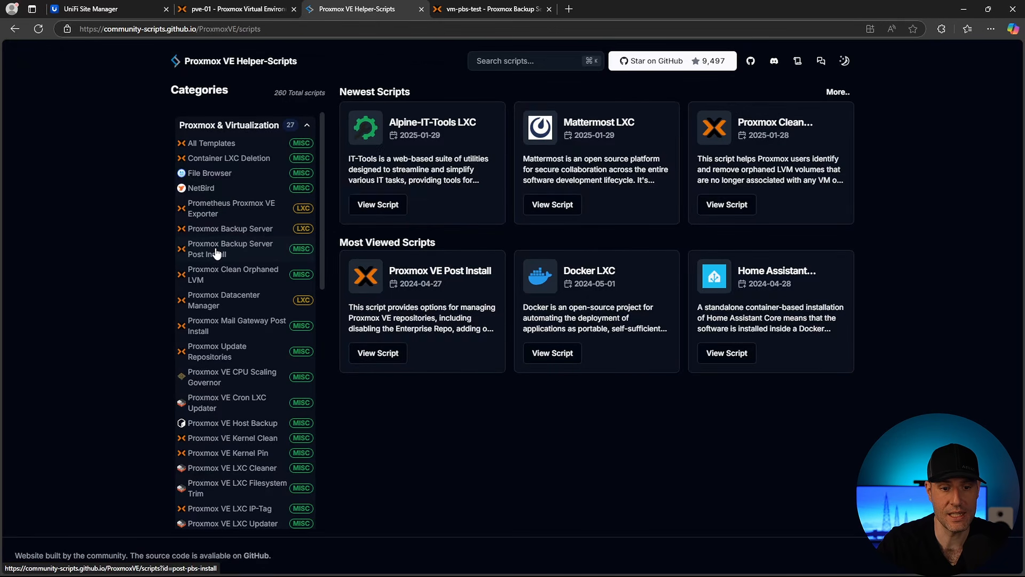
click(241, 250)
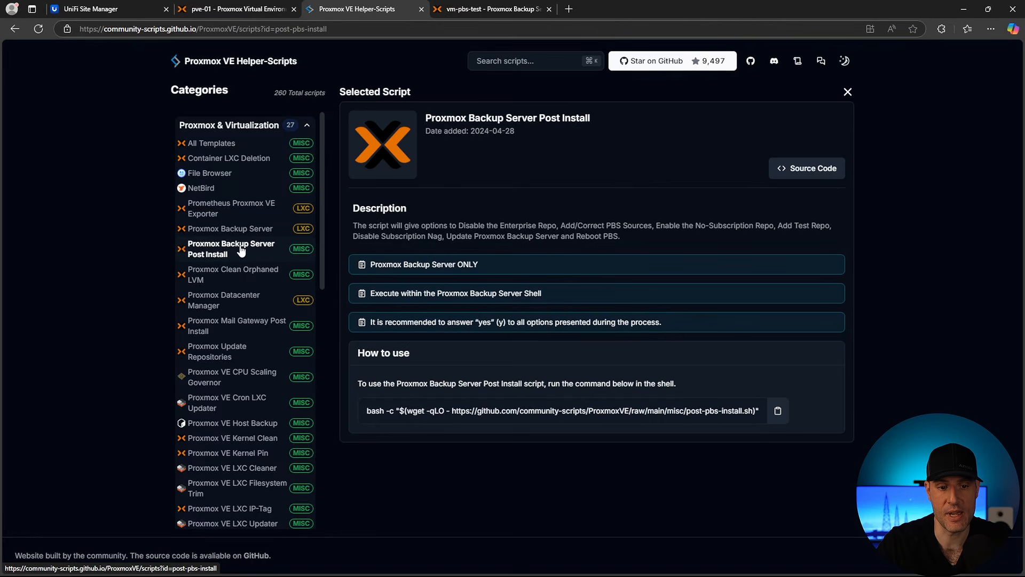
click(776, 412)
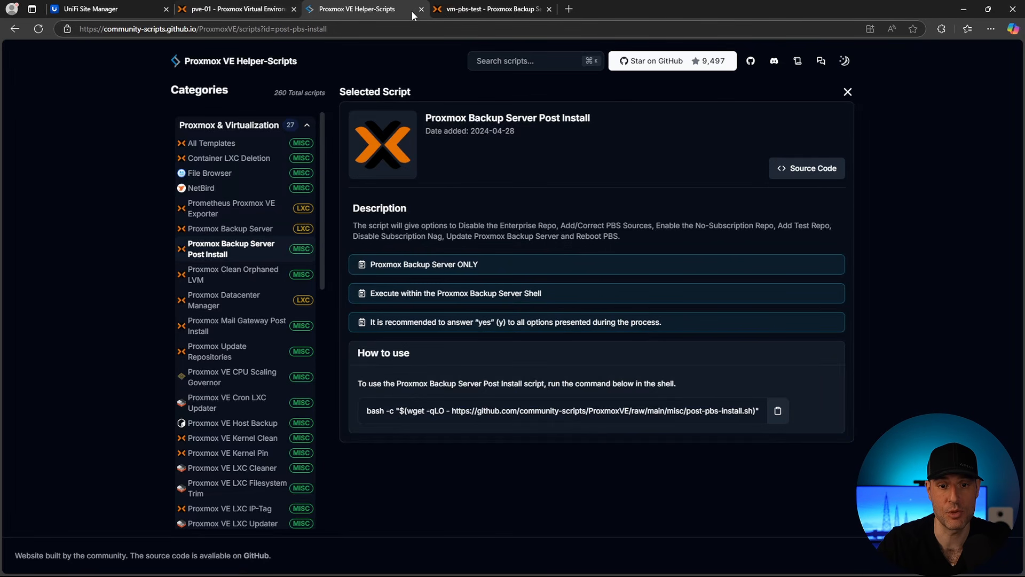
Step: Run the copied post-install command in the vm-pbs-test backup server's shell and answer y to start the script
click(462, 13)
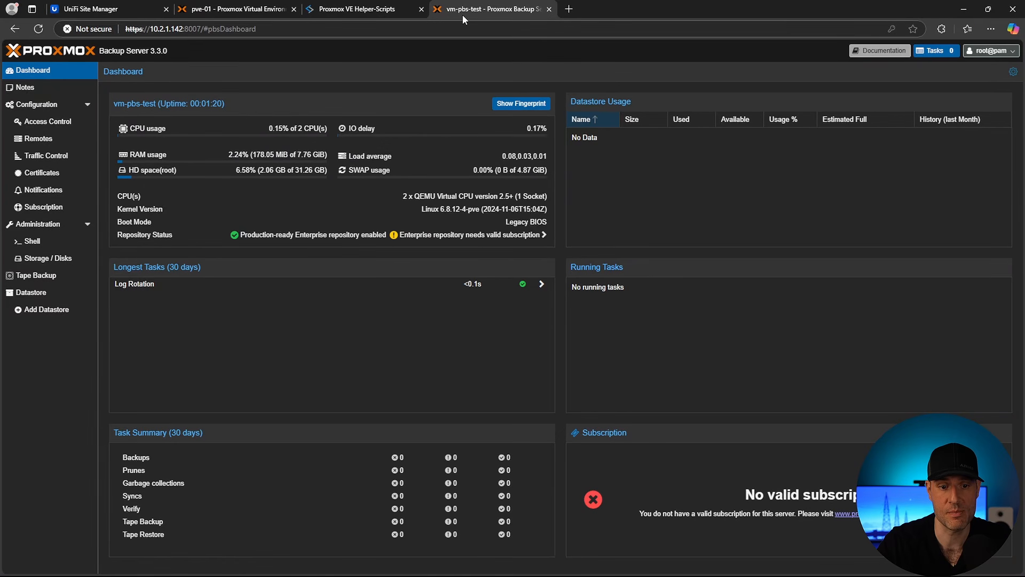
click(62, 242)
key(ctrl+v)
key(Return)
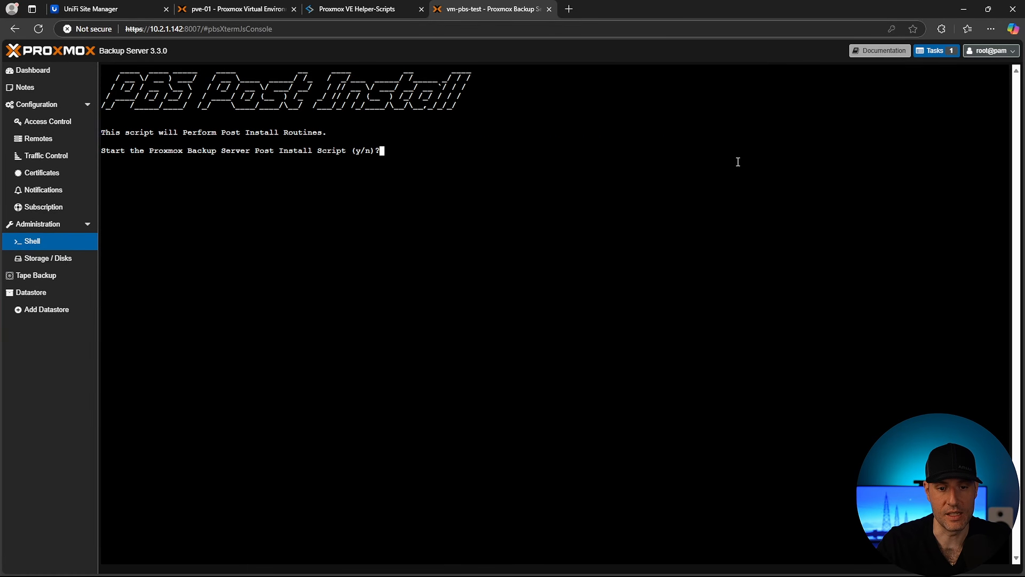
text(y)
key(Return)
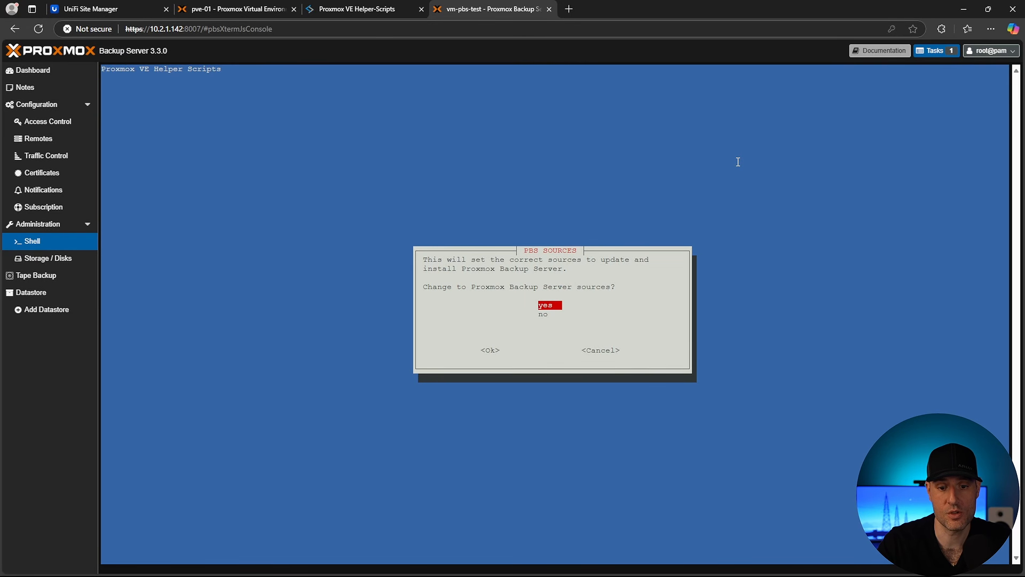
Step: Answer yes to changing the PBS sources, disabling pbs-enterprise, enabling pbs-no-subscription and adding the disabled pbstest repository
key(Return)
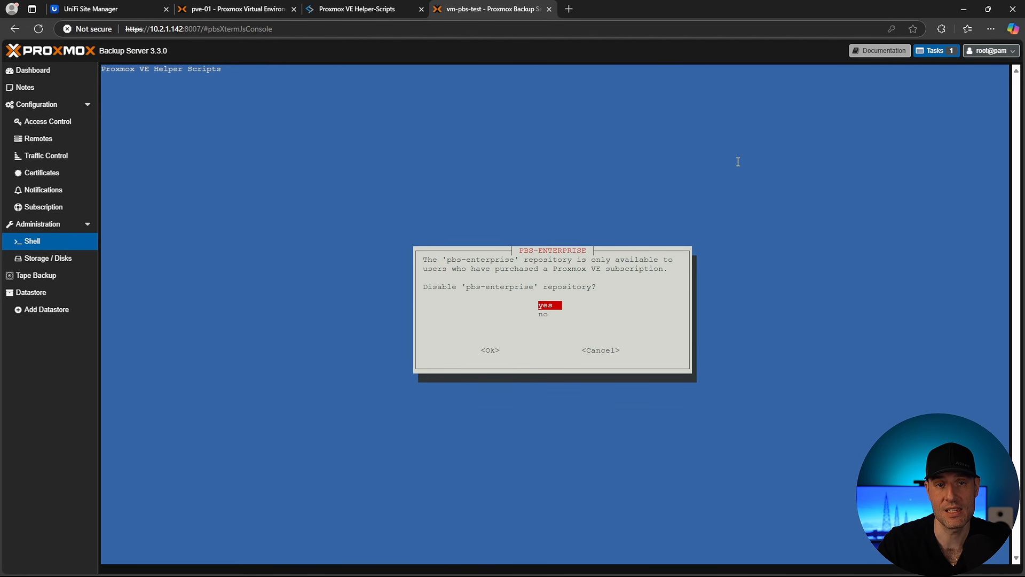
key(Return)
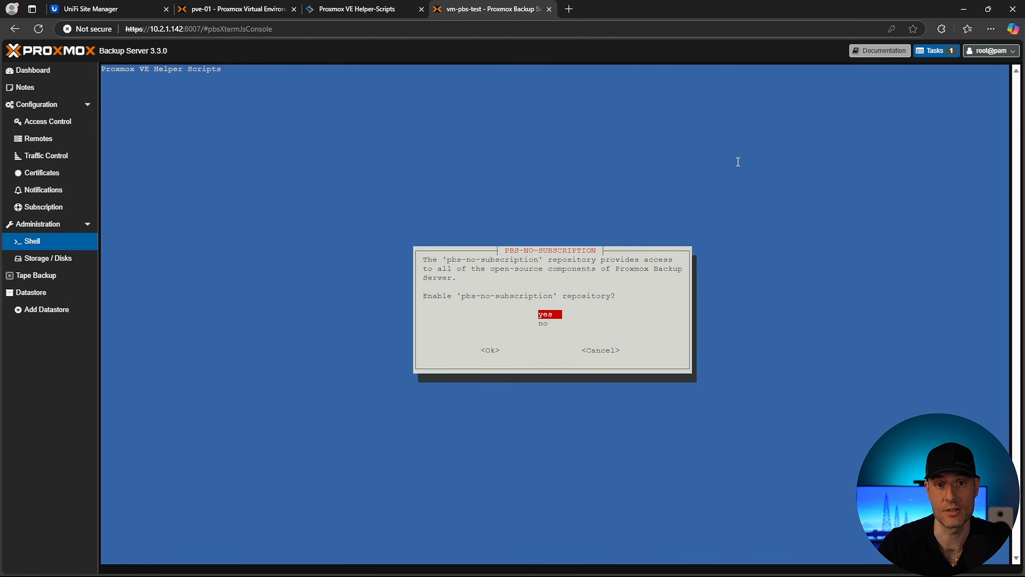
key(Return)
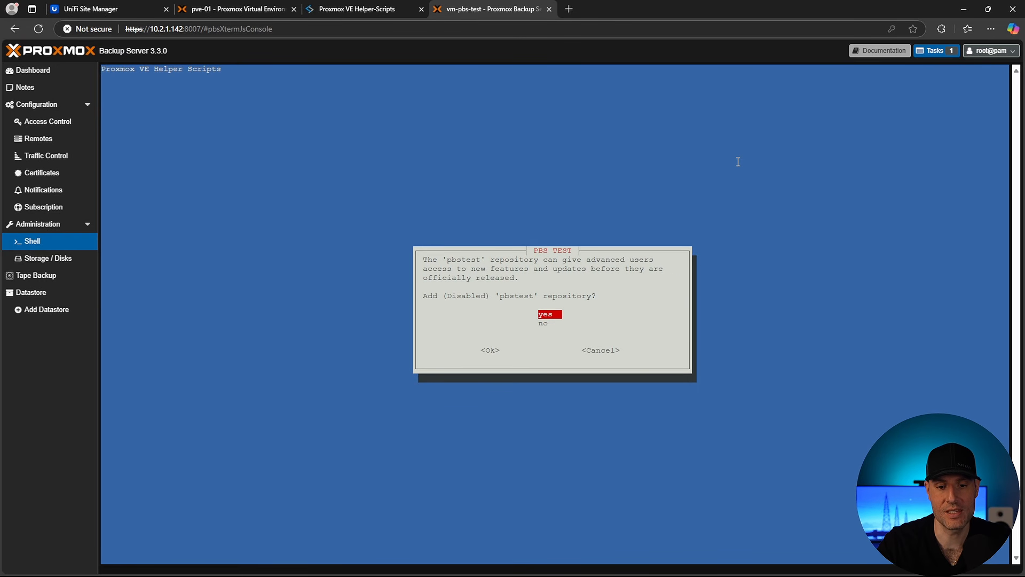
key(Return)
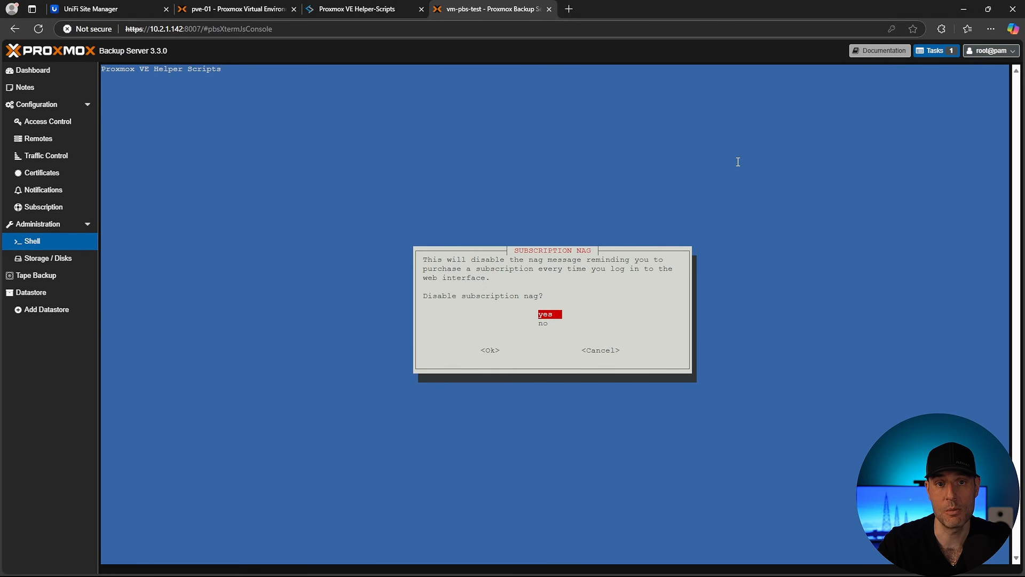
Step: Disable the subscription nag and have the script update and reboot Proxmox Backup Server
key(Return)
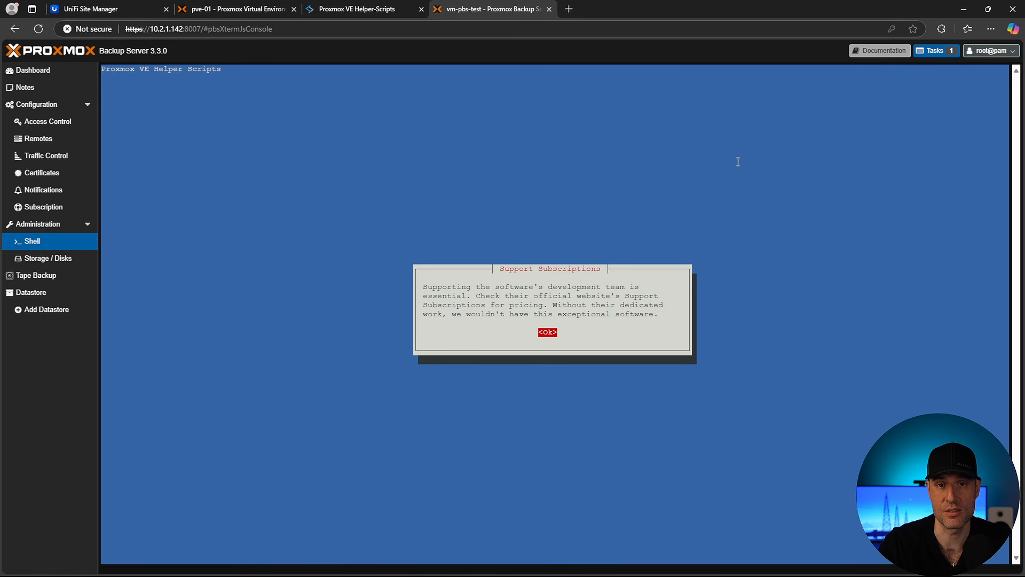
key(Return)
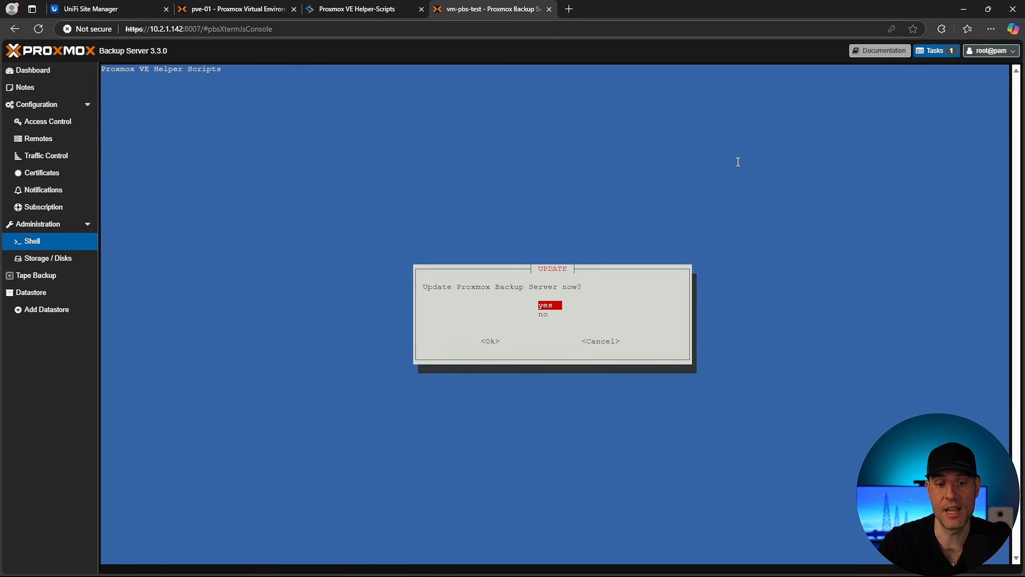
key(Return)
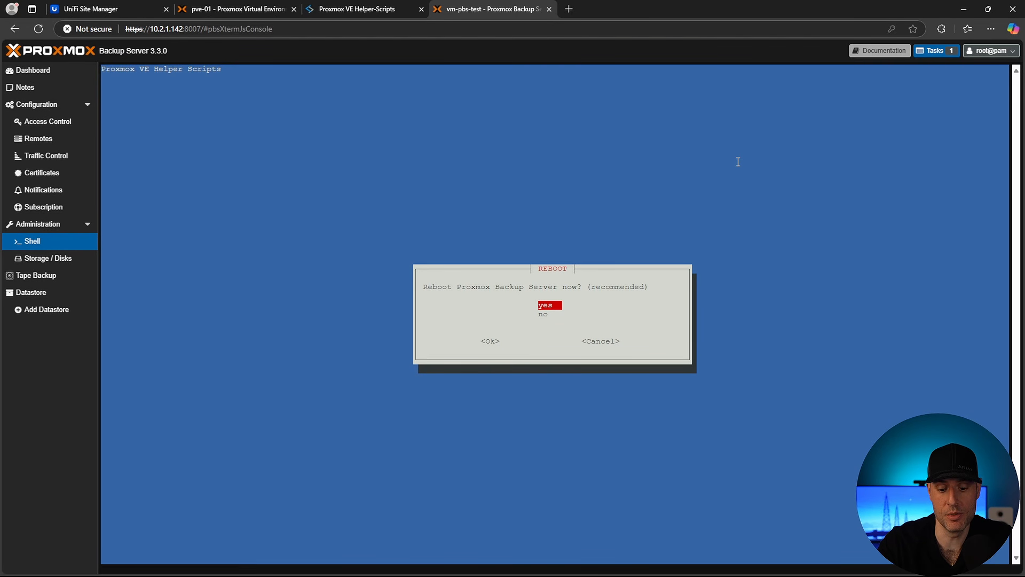
key(Return)
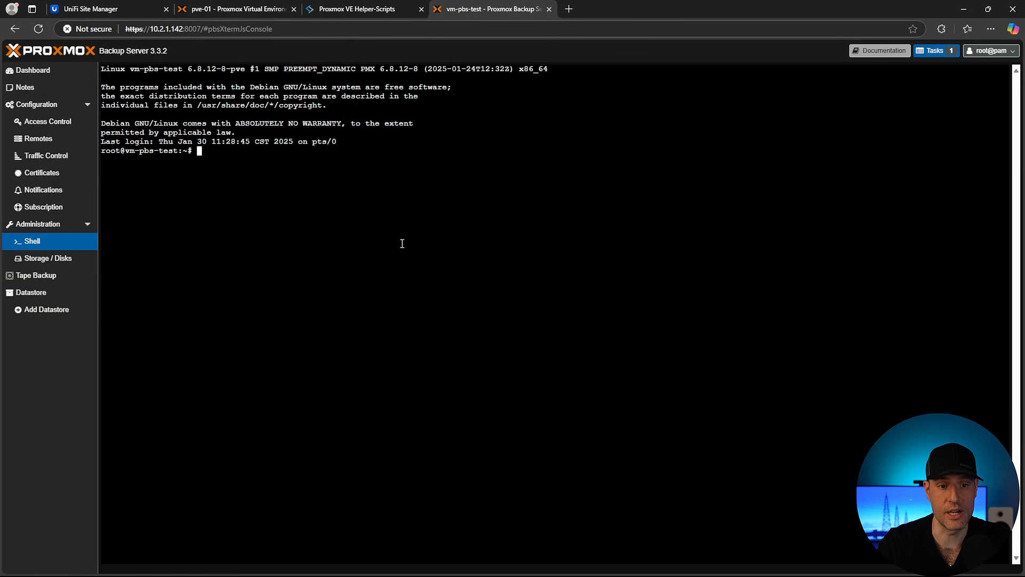
Step: Create the directories /mnt/pbs-backups and /mnt/temp, and change ownership of /mnt/pbs-backups/ to backup:backup
key(ctrl+v)
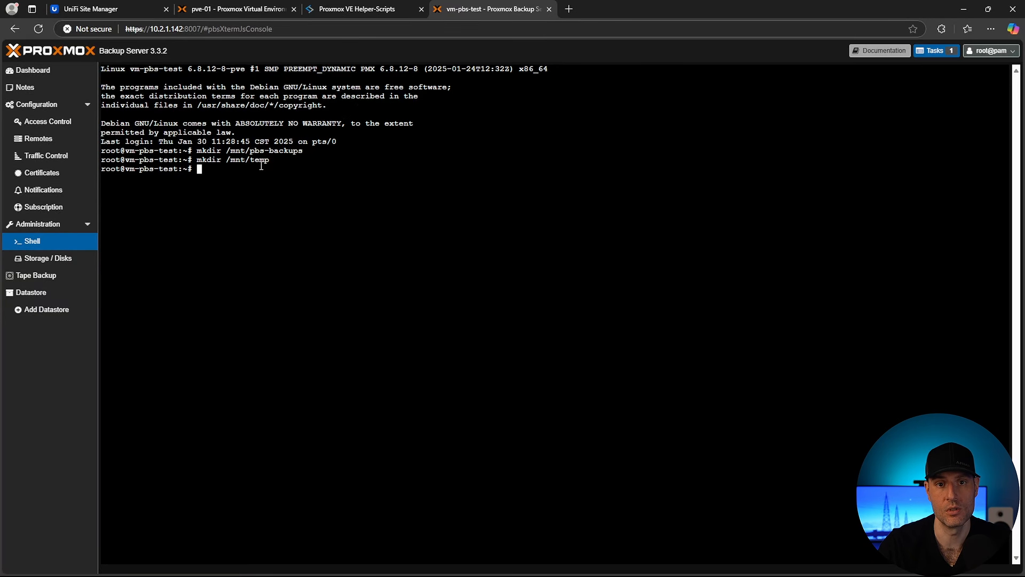
key(ctrl+v)
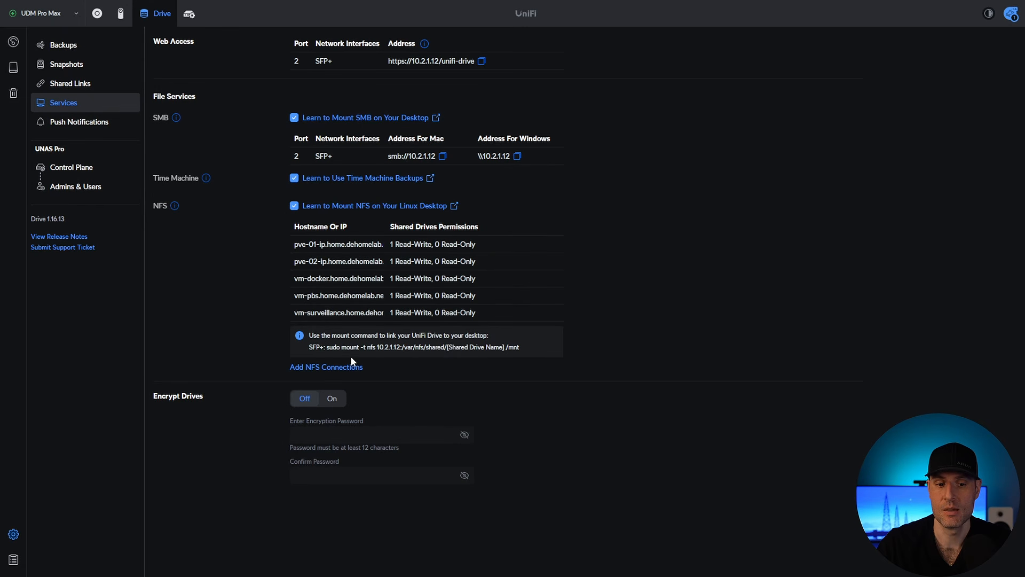
Step: In UniFi Drive, add an NFS connection for 10.2.1.142 with Read-Write permission on the Proxmox shared drive
click(332, 367)
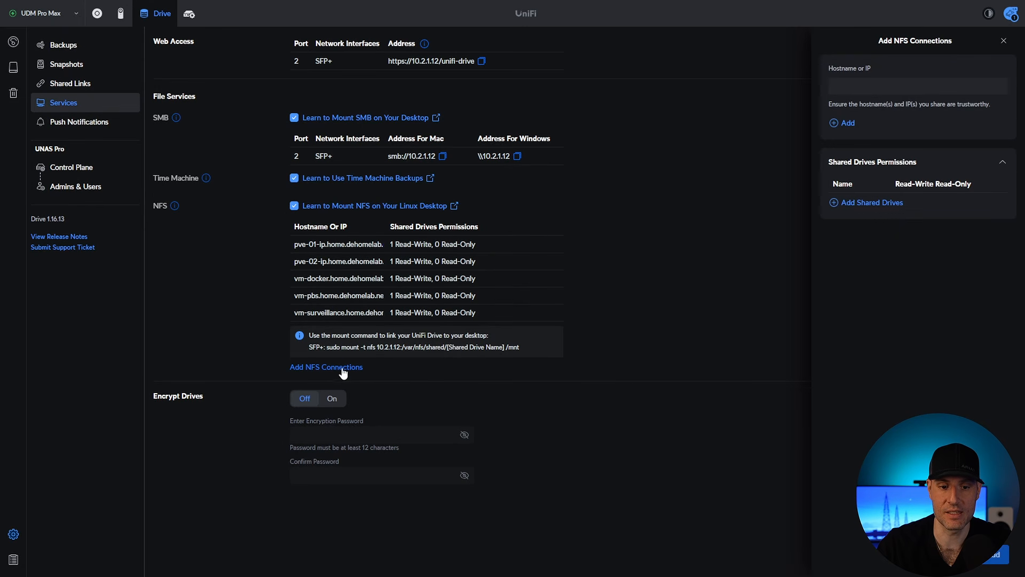
click(884, 85)
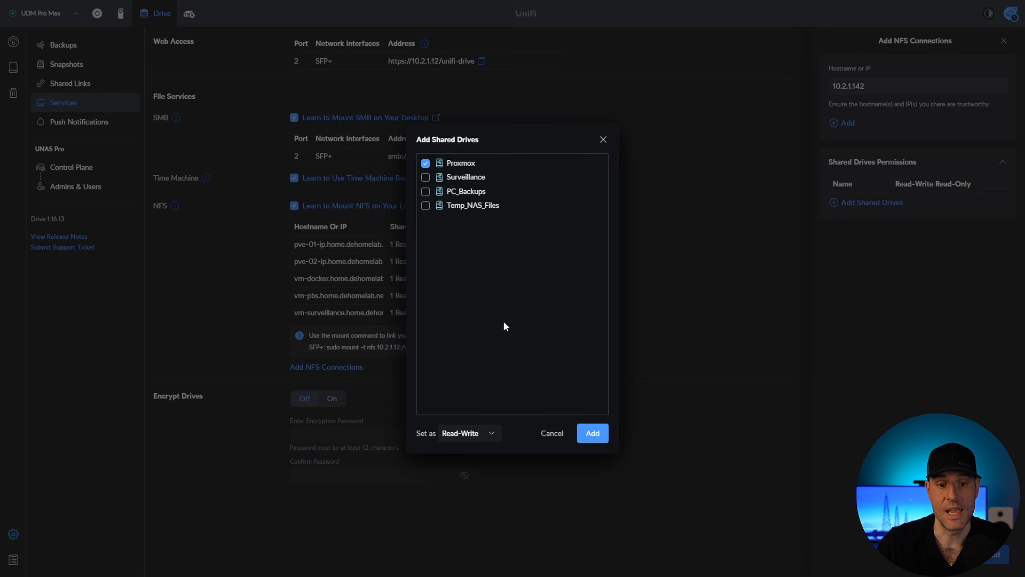
click(592, 433)
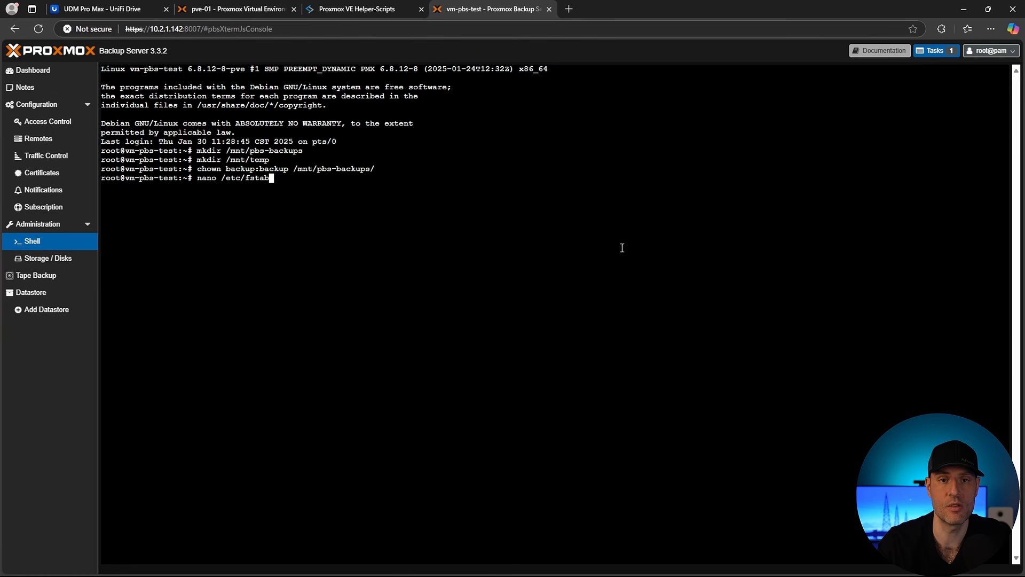
Step: Open /etc/fstab in nano on the backup server and append 10.2.1.12:/var/nfs/shared/Proxmox/proxmox-backup-server /mnt/temp nfs defaults 0 0
key(Return)
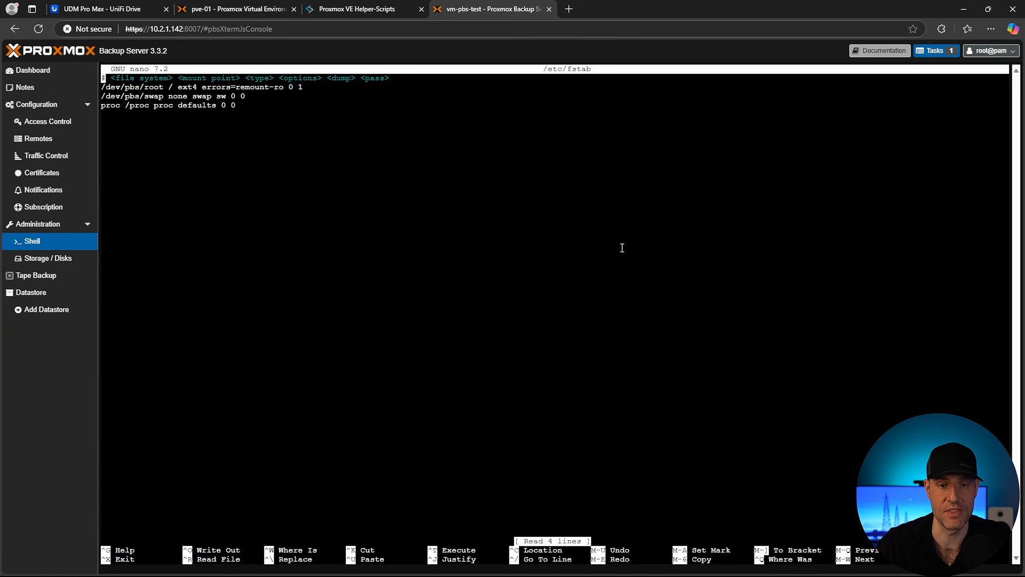
key(Down)
key(Down)
key(Down)
key(Down)
key(ctrl+shift+v)
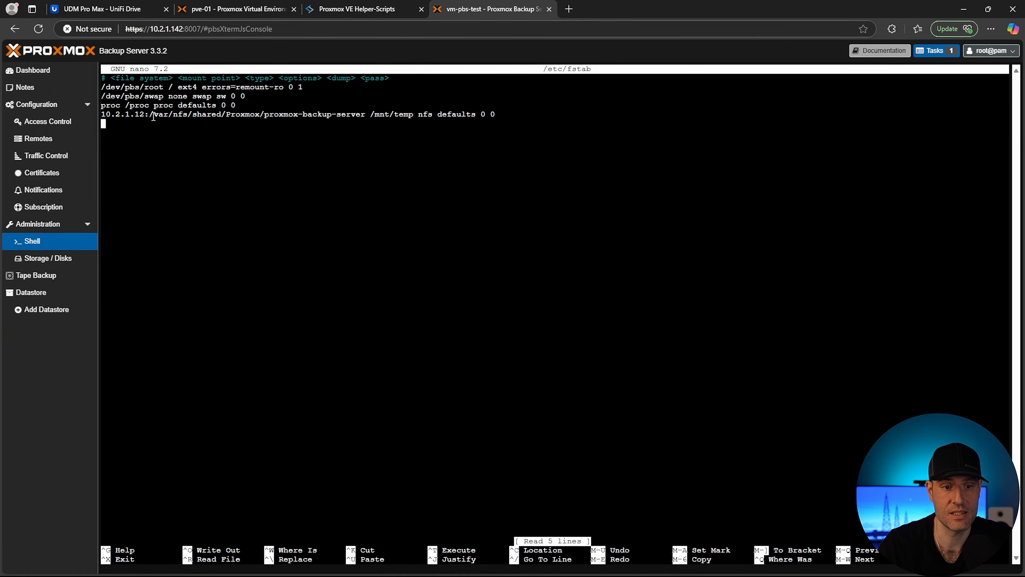
drag(156, 117, 367, 116)
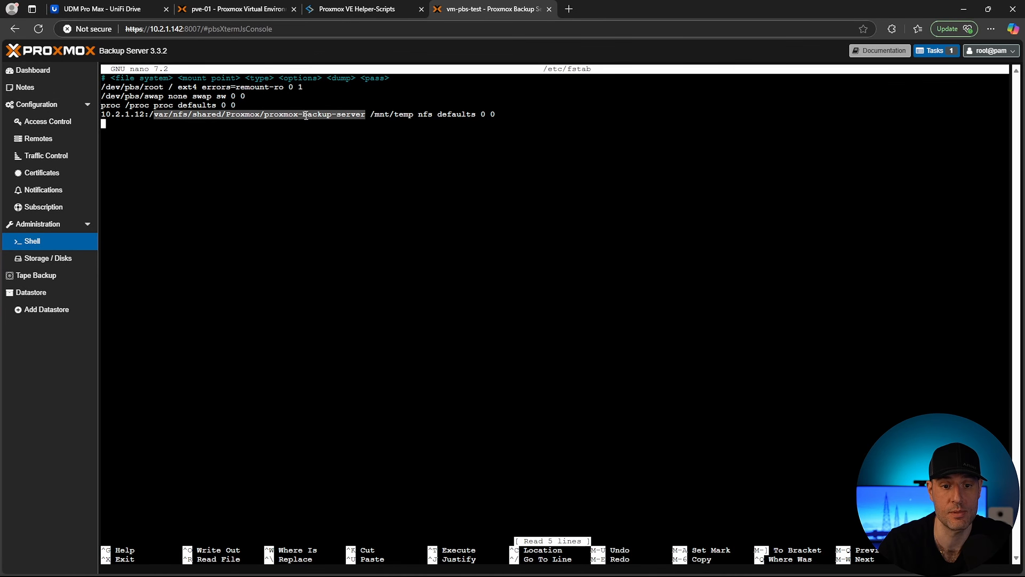
Step: Save the NFS mount entry in /etc/fstab, exit nano, and mount all entries with mount -a
drag(370, 114, 411, 112)
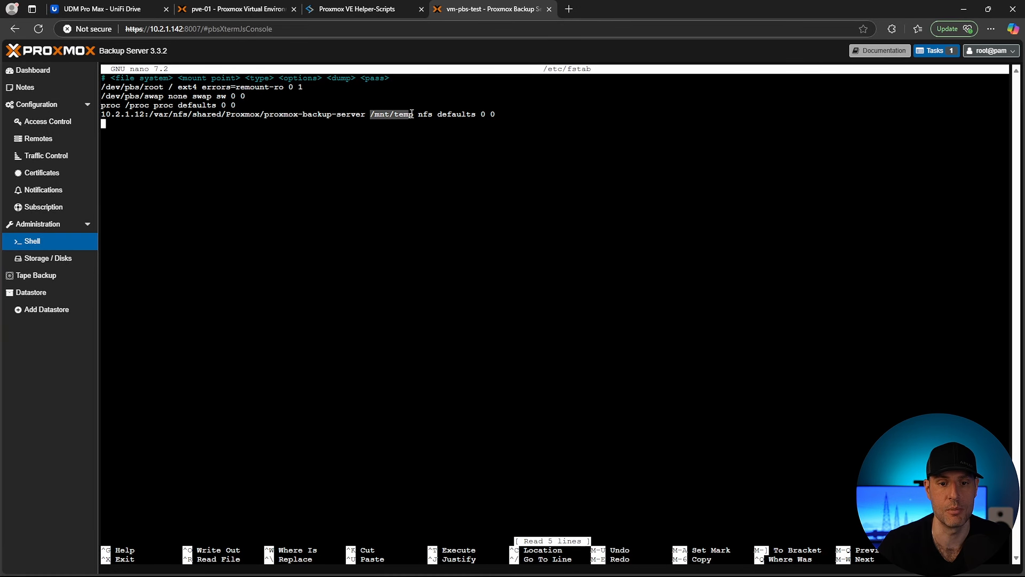
click(474, 126)
key(ctrl+x)
key(y)
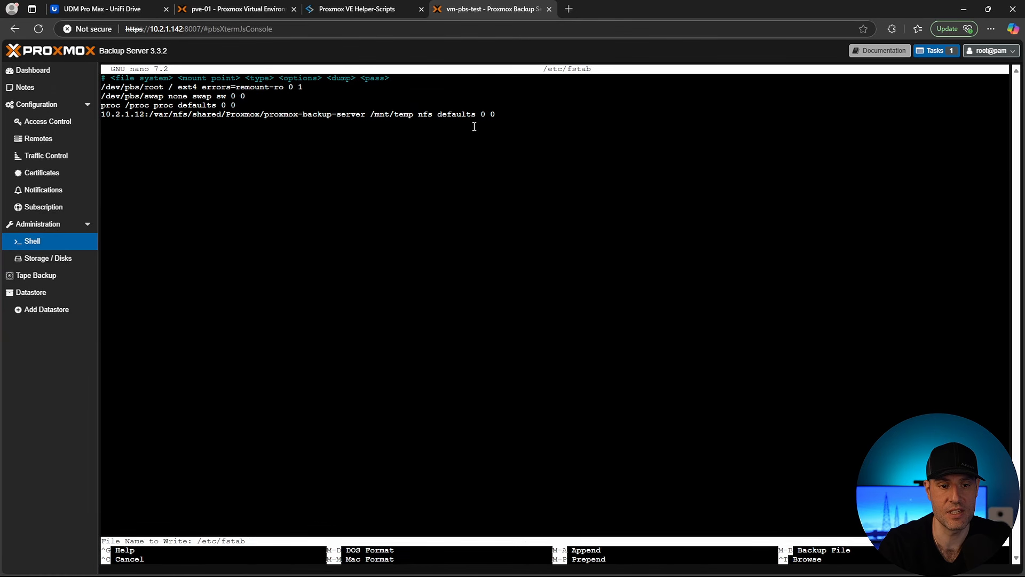
key(Return)
text(mount -a)
key(Return)
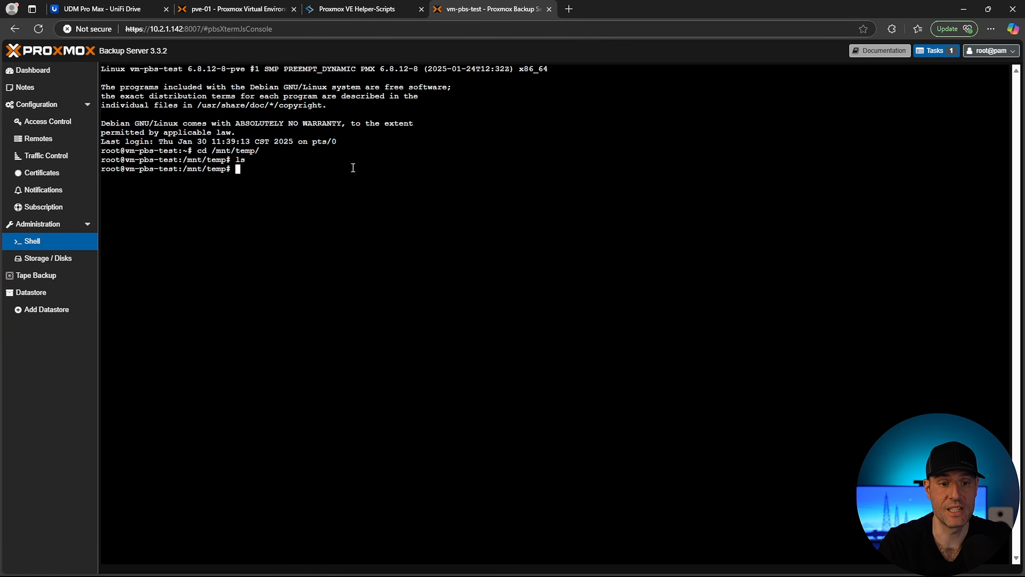
Step: Test write access to the share by creating a file named test in /mnt/temp, then remove it and list the directory
text(touch test)
key(Return)
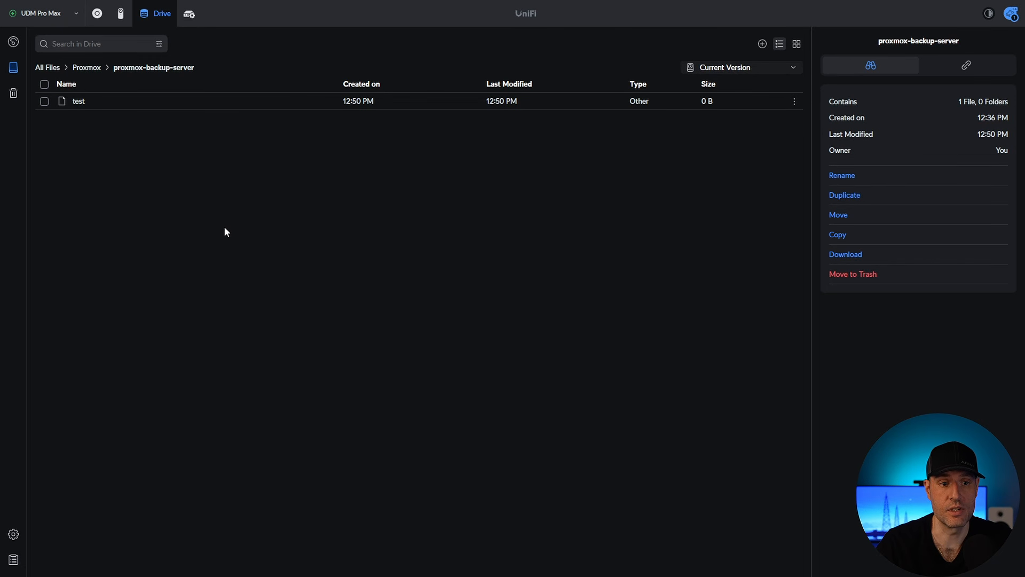
text(rm test)
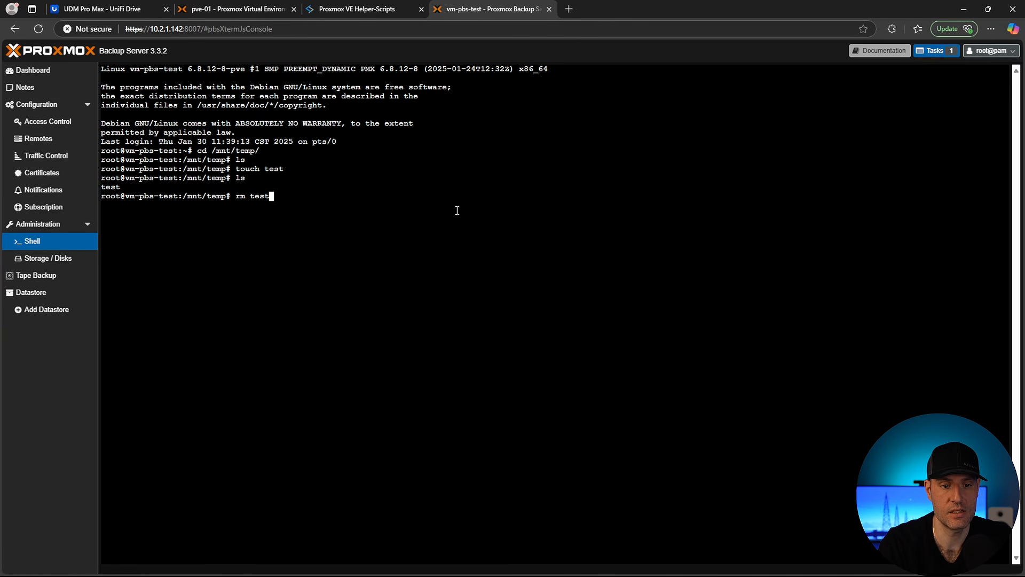
key(Return)
text(ls)
key(Return)
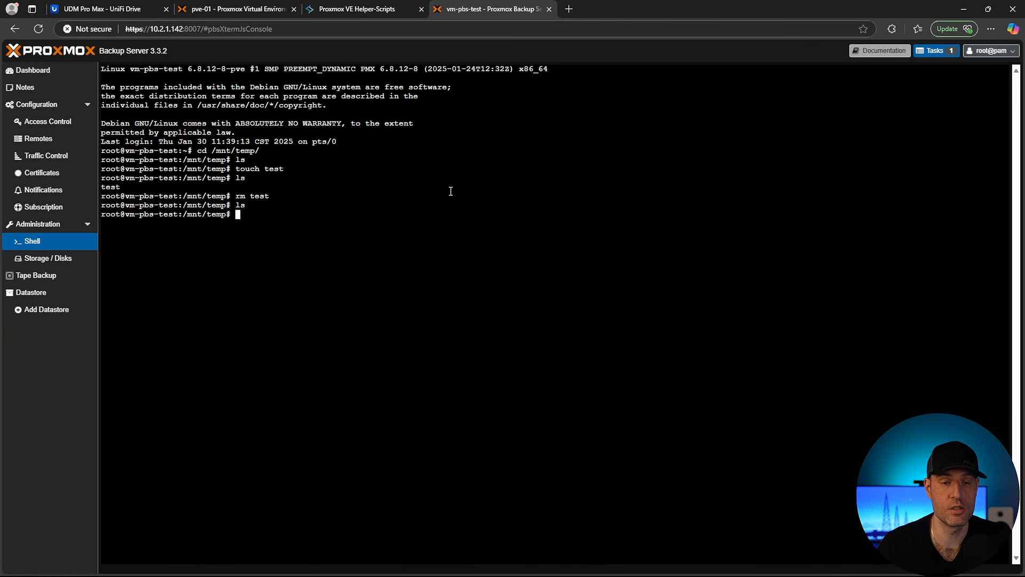
Step: Start a new datastore named unas-pro with the backing path /mnt/pbs-backups
click(47, 309)
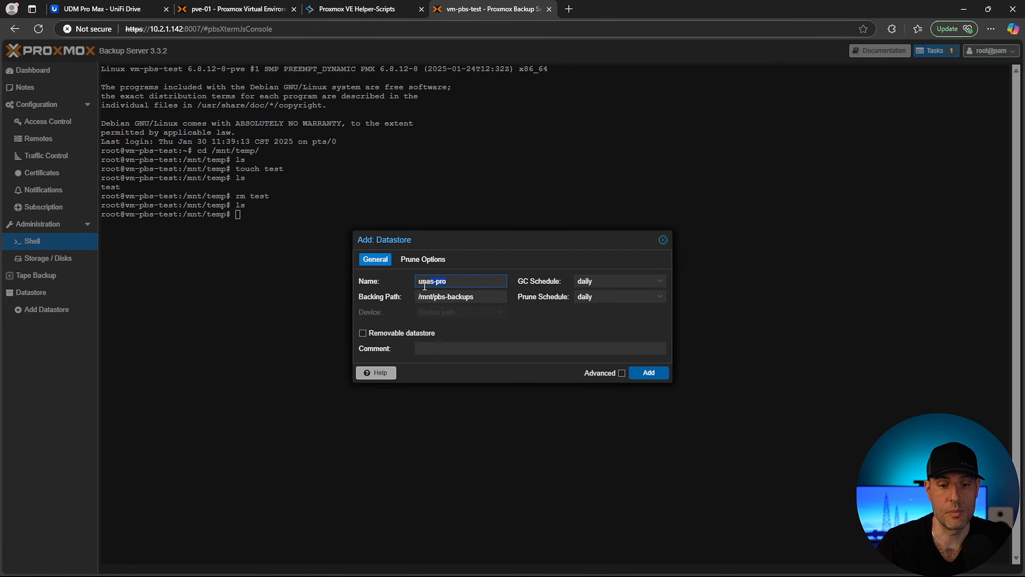
click(489, 298)
drag(497, 297, 408, 306)
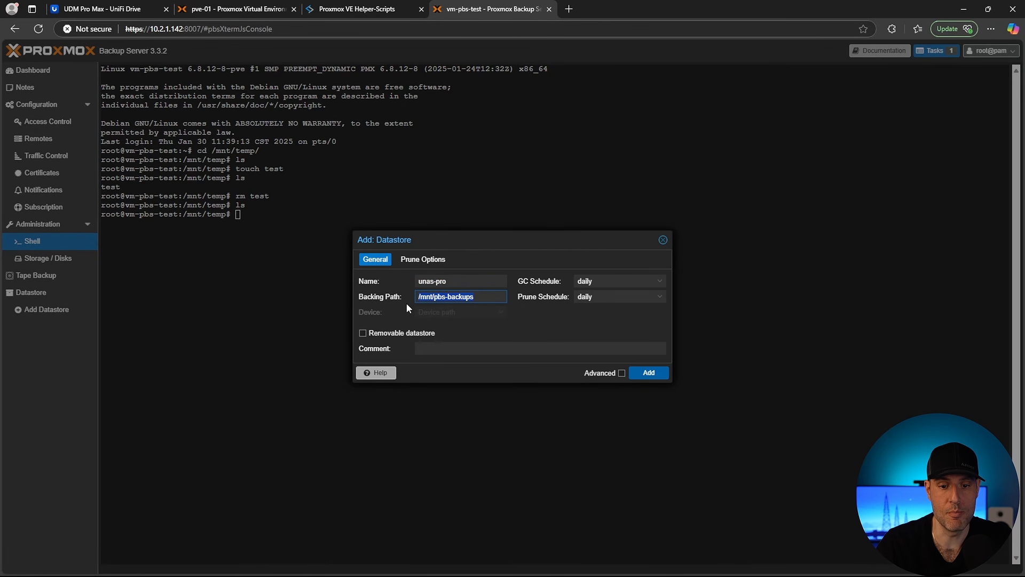
Step: Set the datastore's prune options to keep last 17, daily 7, weekly 8 and monthly 2, and add the datastore
click(430, 262)
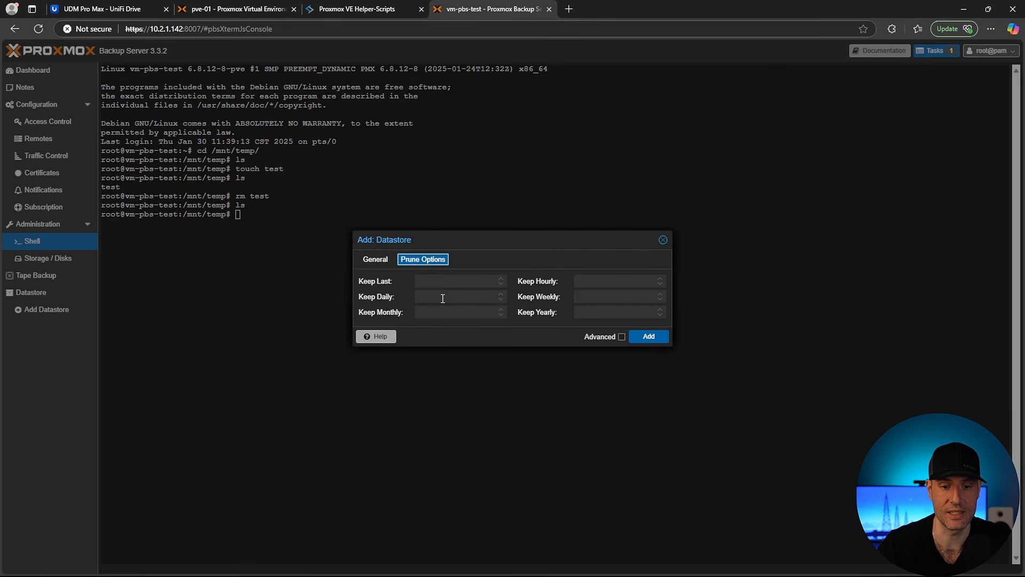
click(443, 298)
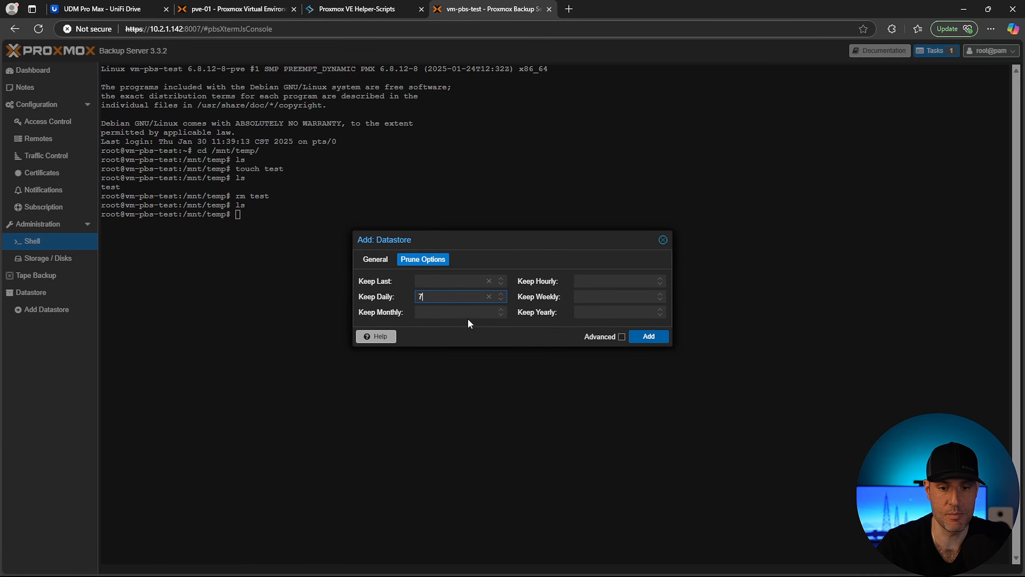
click(469, 312)
text(2)
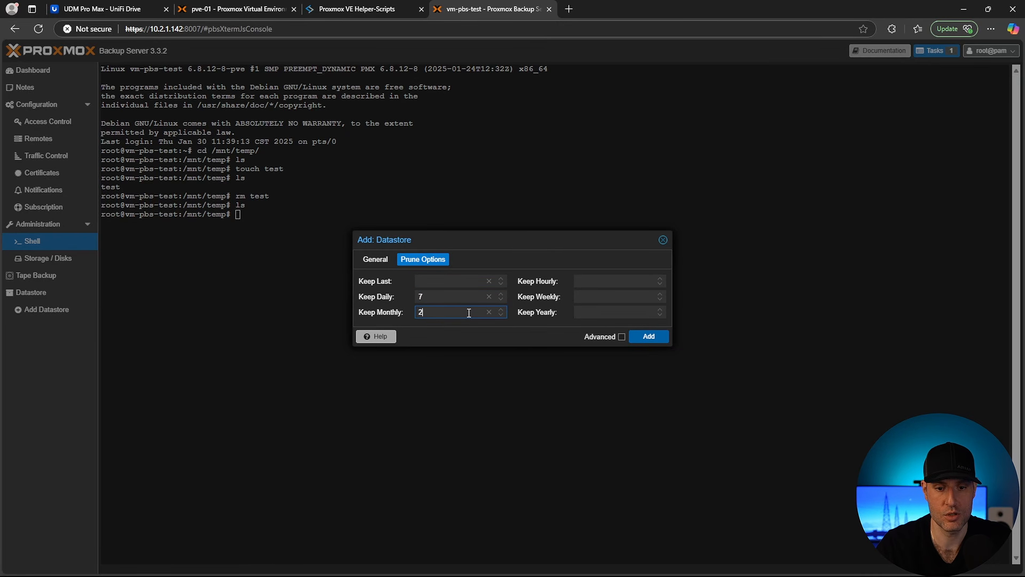
click(592, 297)
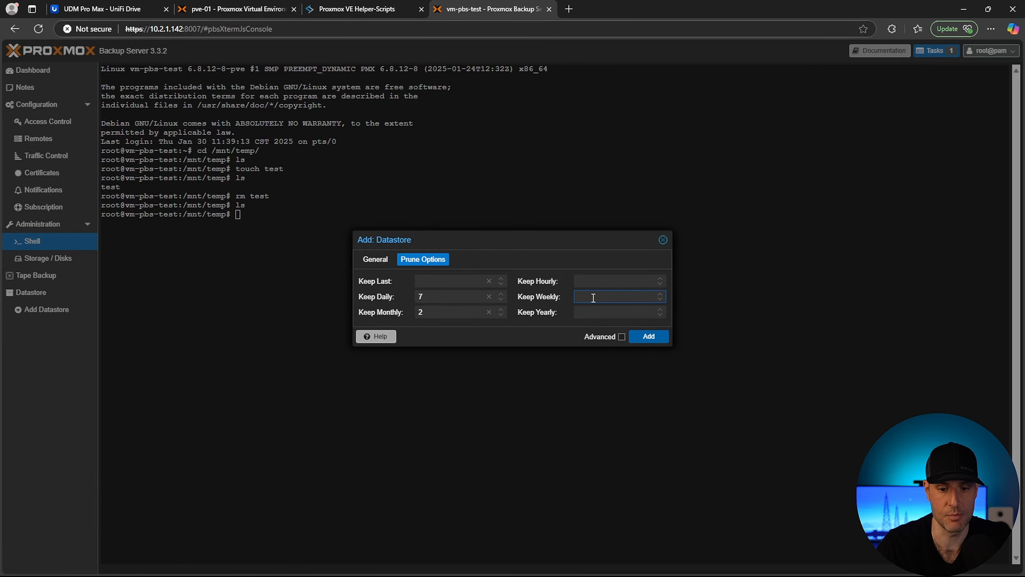
text(8)
click(489, 280)
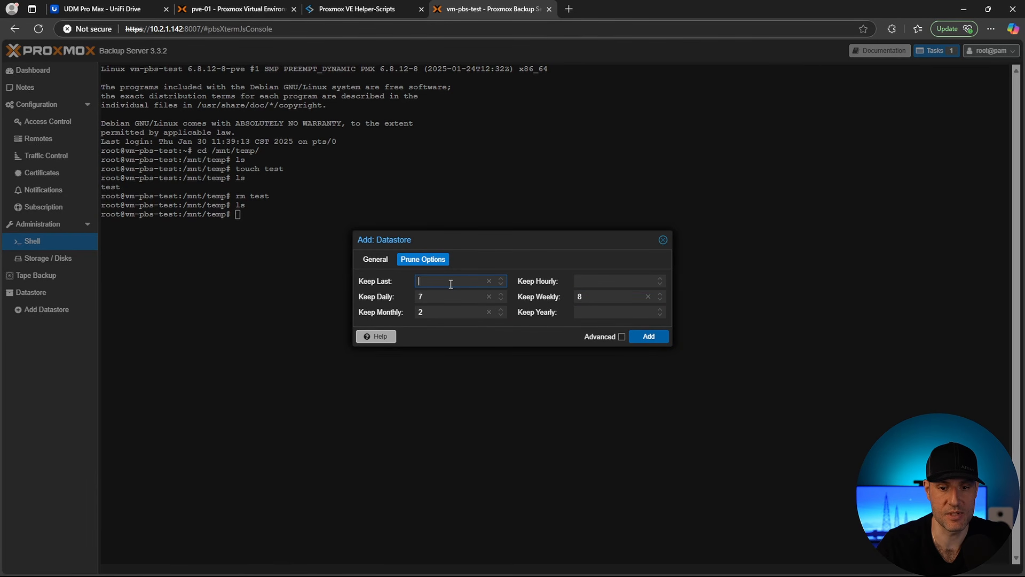
text(17)
click(539, 256)
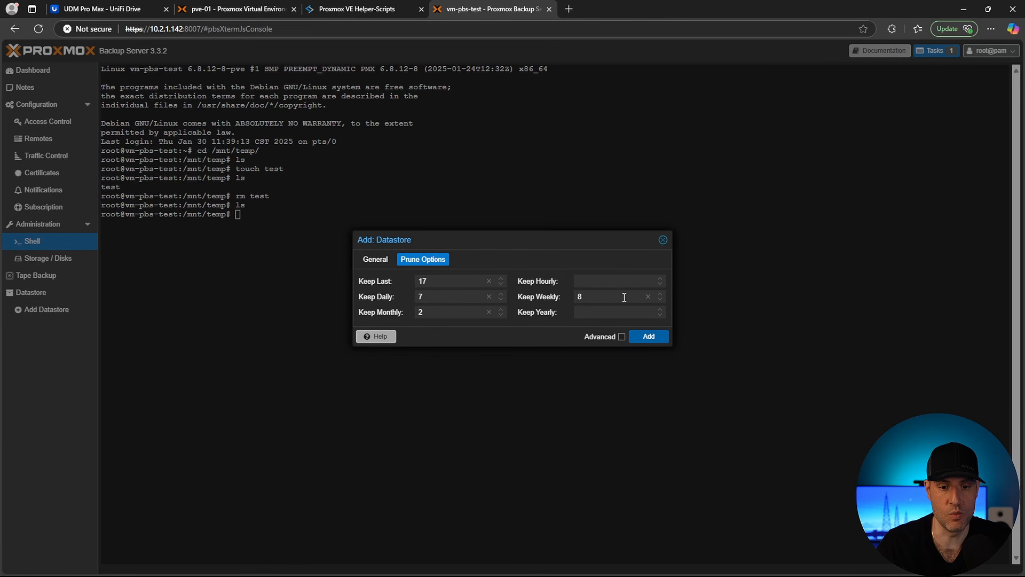
click(375, 259)
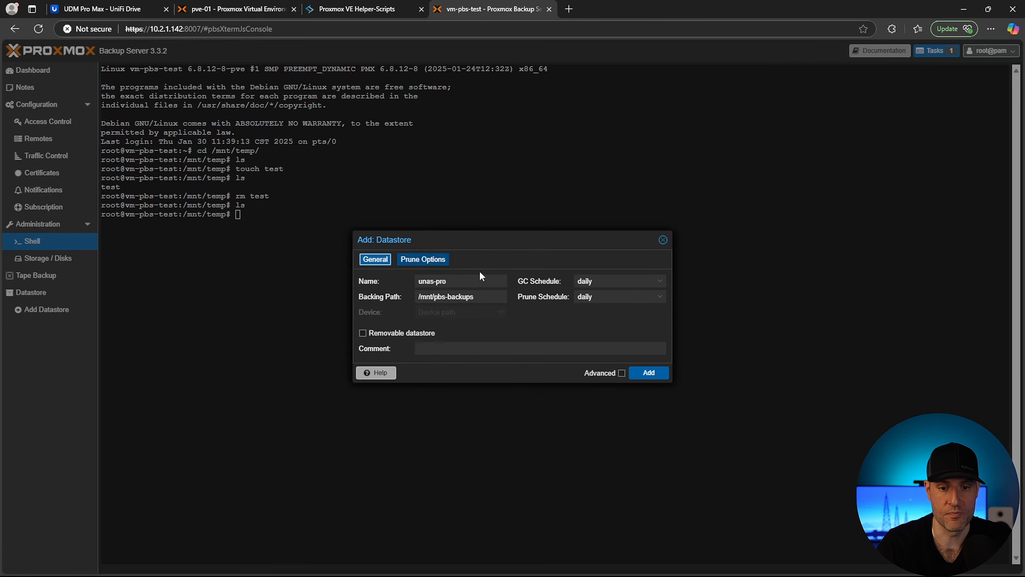
click(649, 373)
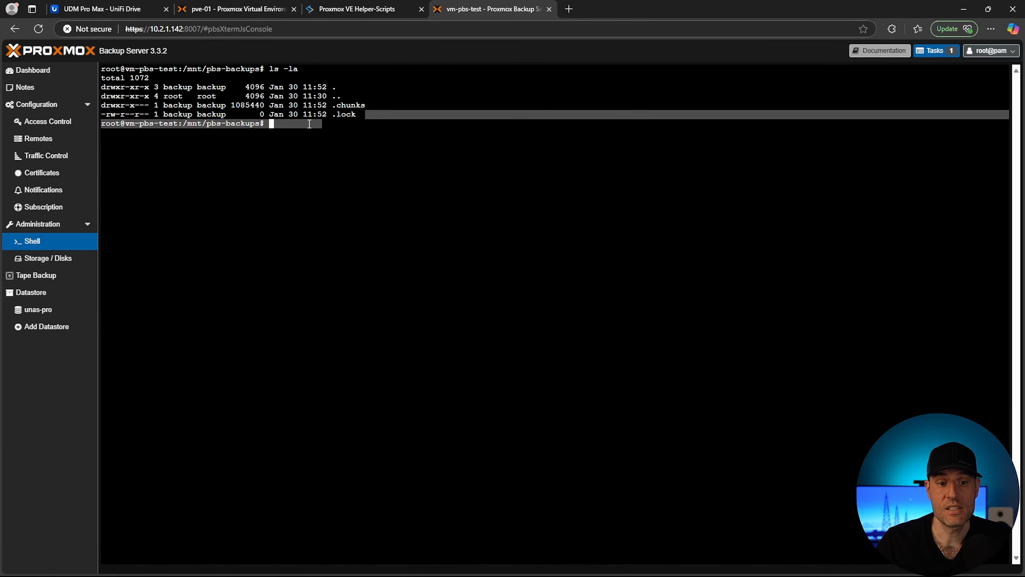
Step: Copy /mnt/pbs-backups/.chunks and /mnt/pbs-backups/.lock recursively to /mnt/temp with cp -R
drag(323, 124, 98, 114)
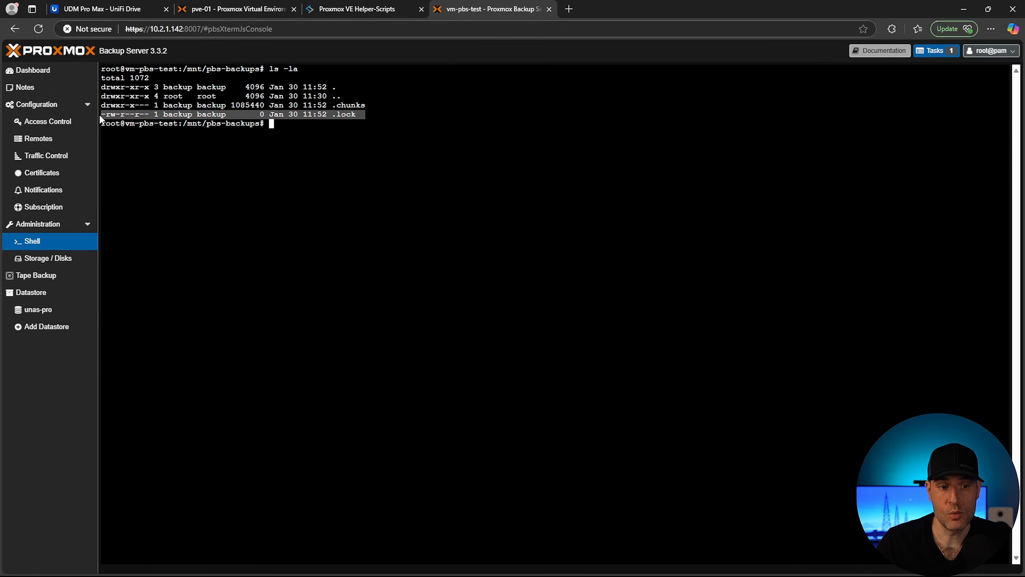
drag(370, 105, 101, 107)
click(390, 133)
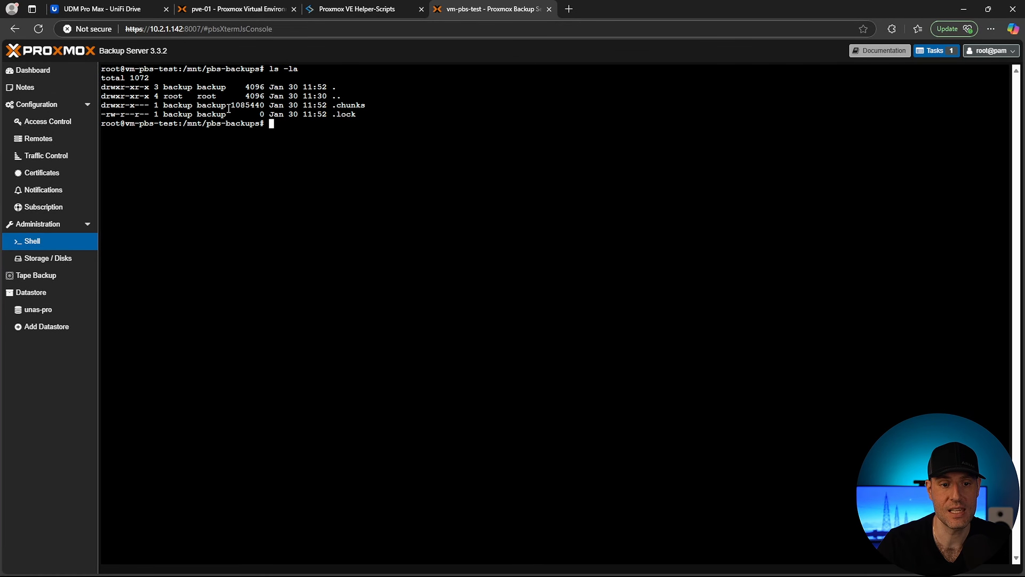
mouse_move(228, 109)
mouse_down()
mouse_move(163, 108)
mouse_move(222, 116)
mouse_up()
click(279, 189)
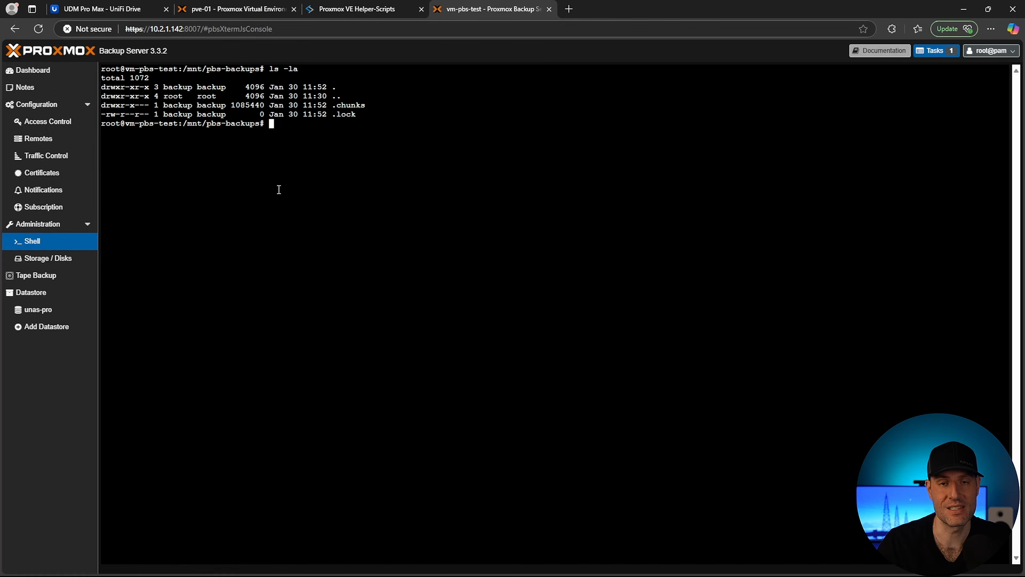
key(ctrl+v)
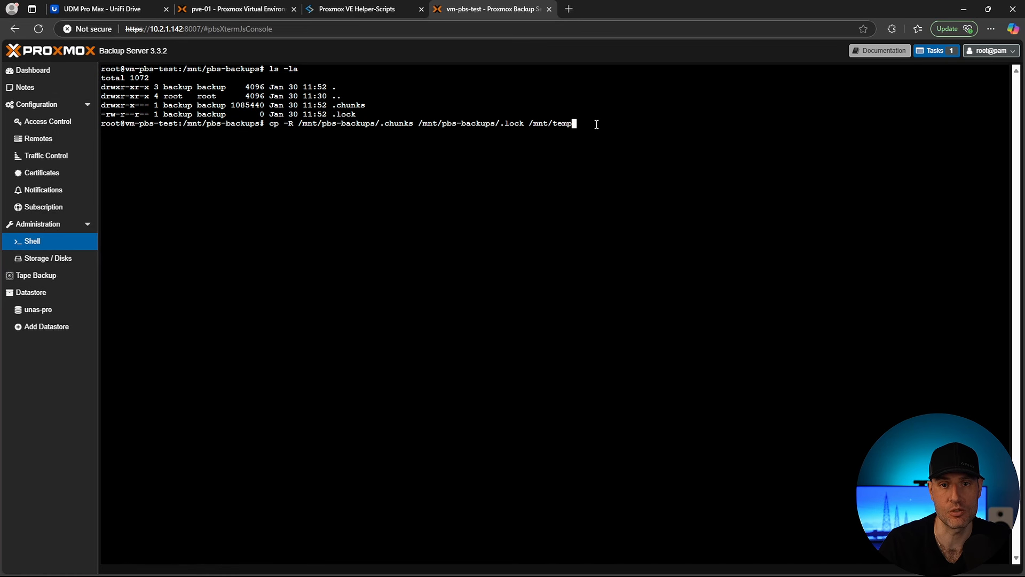
key(Return)
Step: Change to /mnt/temp and list all its files, including hidden ones, to check the ownership of the copied .chunks and .lock
text(cd /mnt/temp)
key(Return)
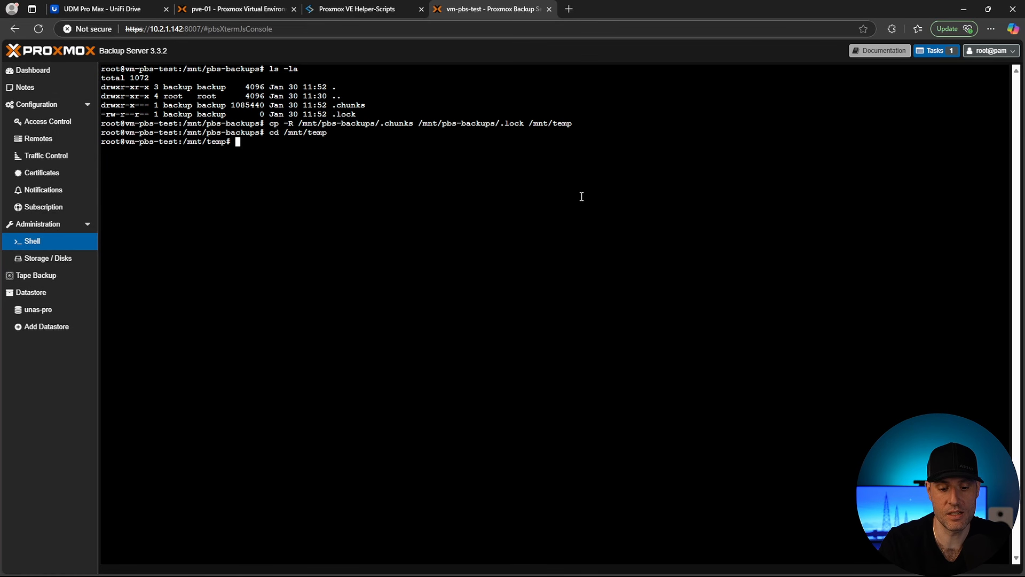
text(ls)
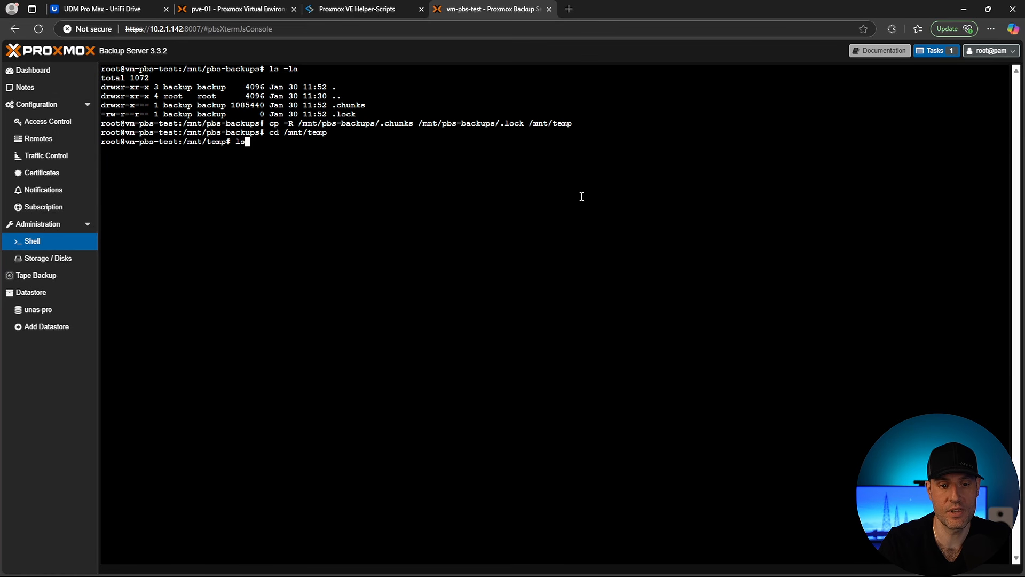
key(Return)
text(ls -la)
key(Return)
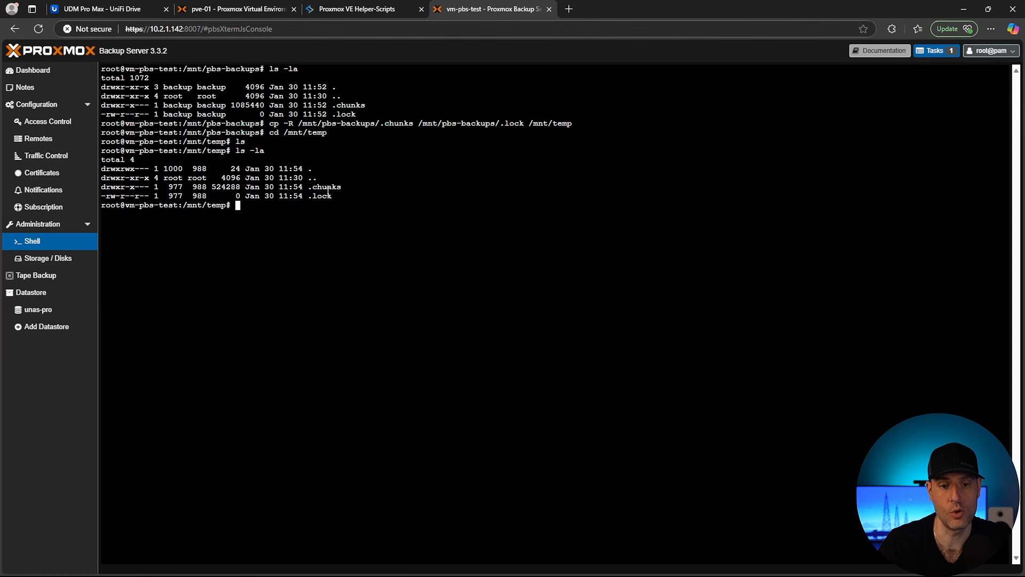
drag(177, 186, 206, 187)
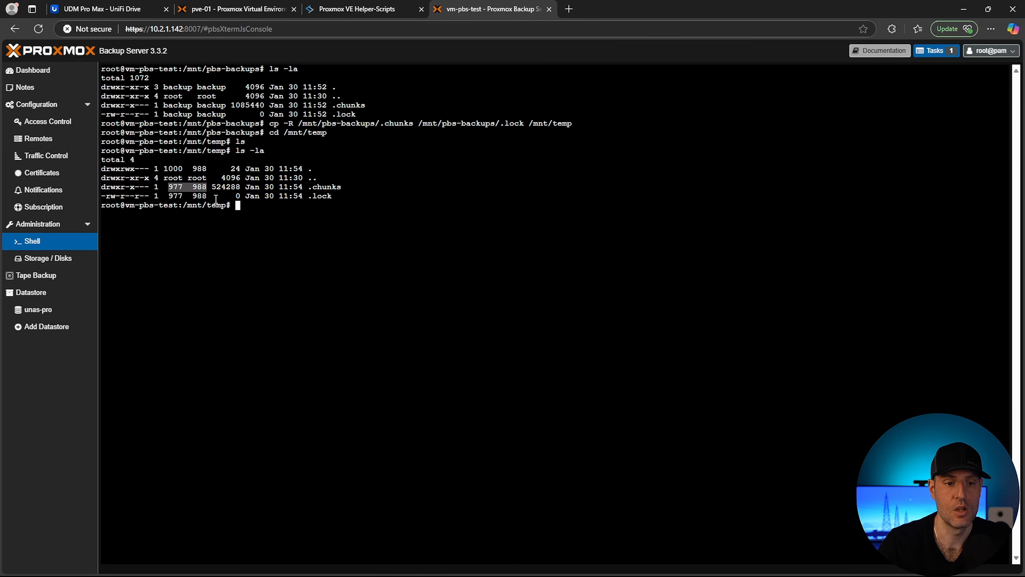
click(257, 207)
Step: In /etc/fstab, change the NFS entry's mount point to /mnt/pbs-backups and save the file
text(nano /etc/fstab)
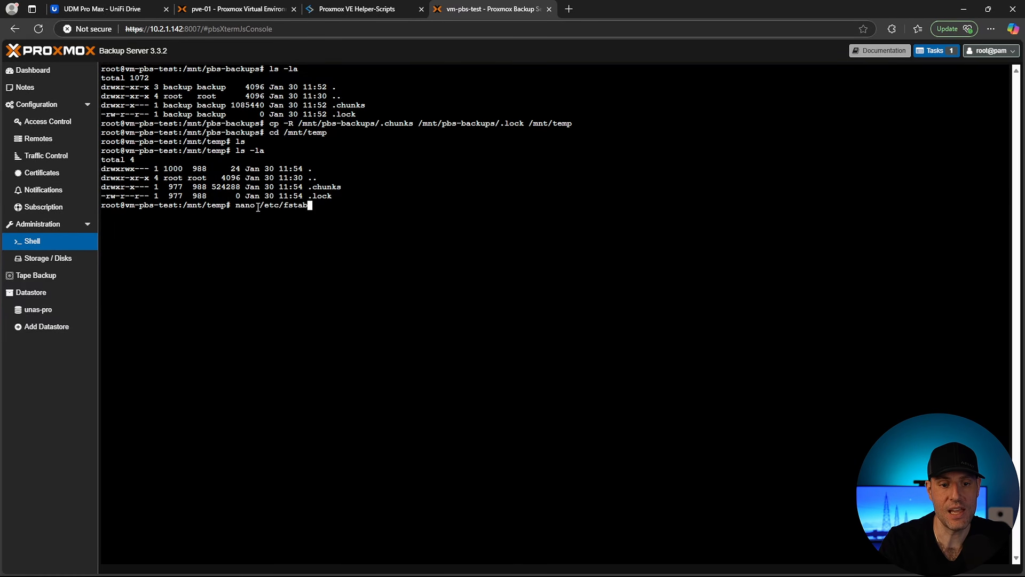
key(Return)
key(Down)
key(Down)
key(Down)
key(Down)
key(Right)
key(Right)
key(Right)
key(Right)
key(Right)
key(Right)
key(Right)
key(Right)
key(Right)
key(Right)
key(Right)
key(Right)
key(Right)
key(Right)
key(Right)
key(Right)
key(Right)
key(Right)
key(Right)
key(Right)
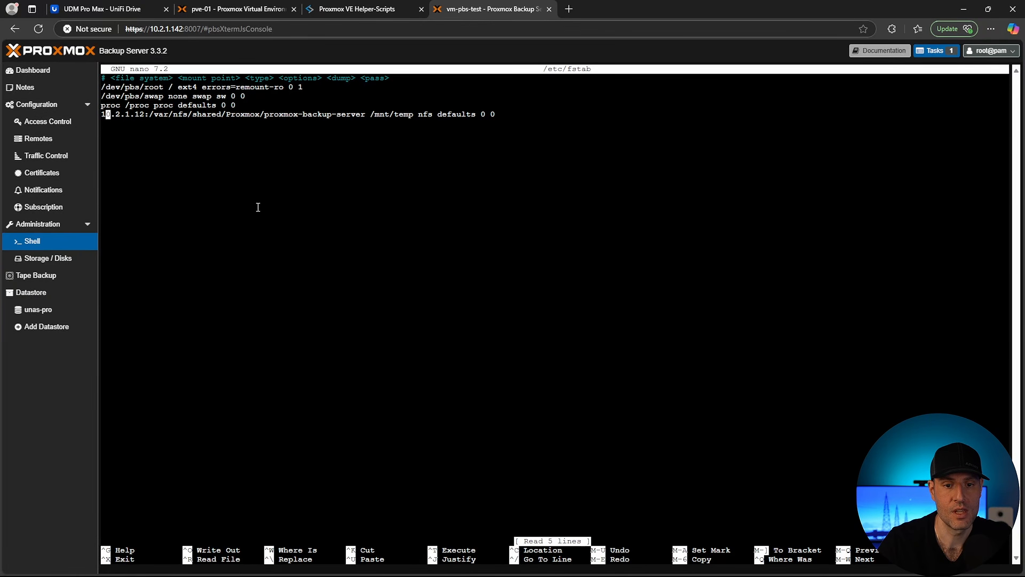
key(Right)
key(Right)
key(Right)
key(Right)
key(Right)
key(Right)
key(Right)
key(Right)
key(Right)
key(Right)
key(Right)
key(Right)
key(Right)
key(Right)
key(Right)
key(Right)
key(Right)
key(Right)
key(Right)
key(Right)
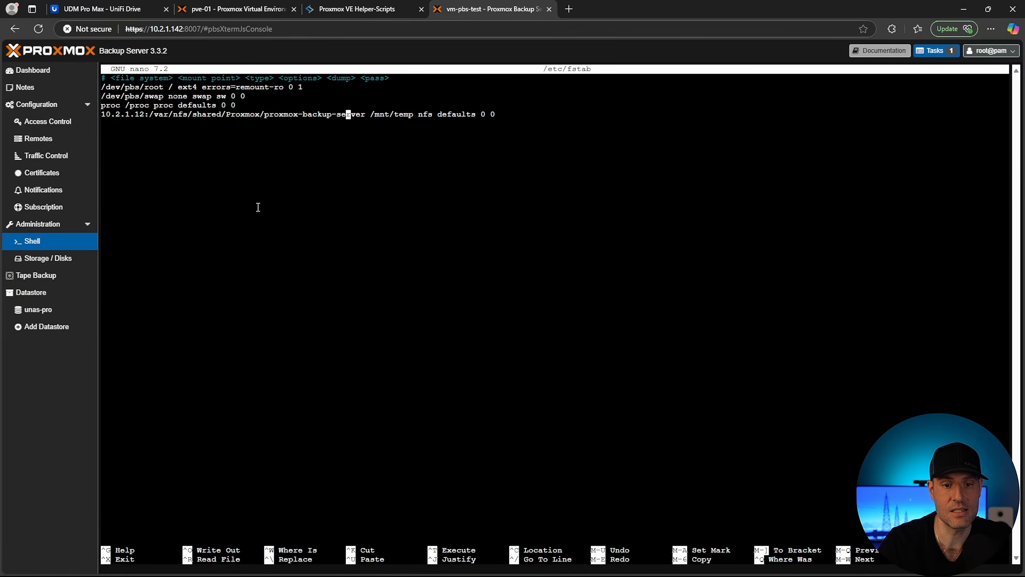
key(BackSpace)
key(BackSpace)
key(BackSpace)
key(BackSpace)
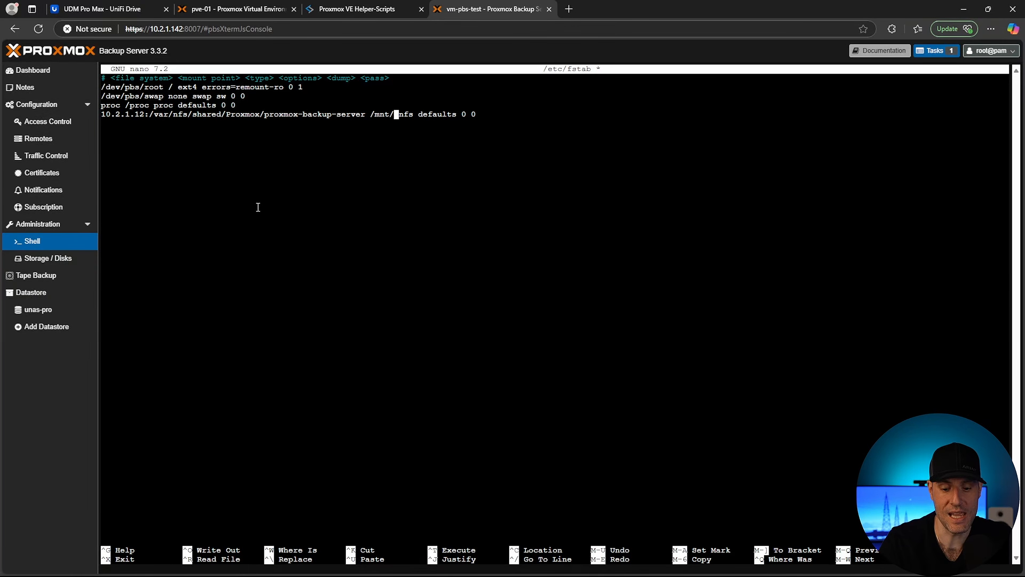
text(pbs-backups)
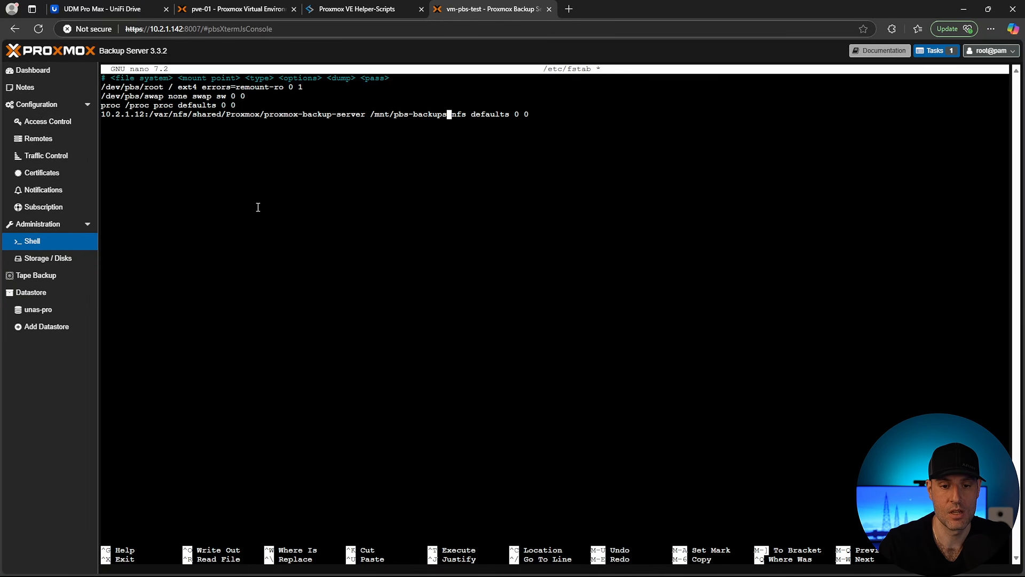
key(ctrl+x)
key(y)
key(Return)
Step: Mount all fstab entries with mount -a and reload the systemd configuration with systemctl daemon-reload
text(mount -a)
key(Return)
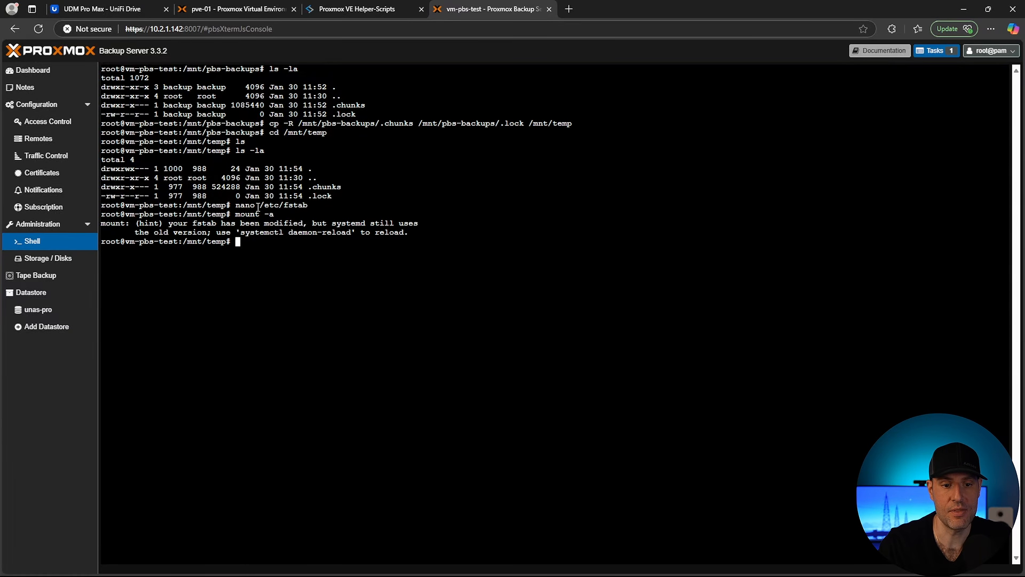
text(systemc)
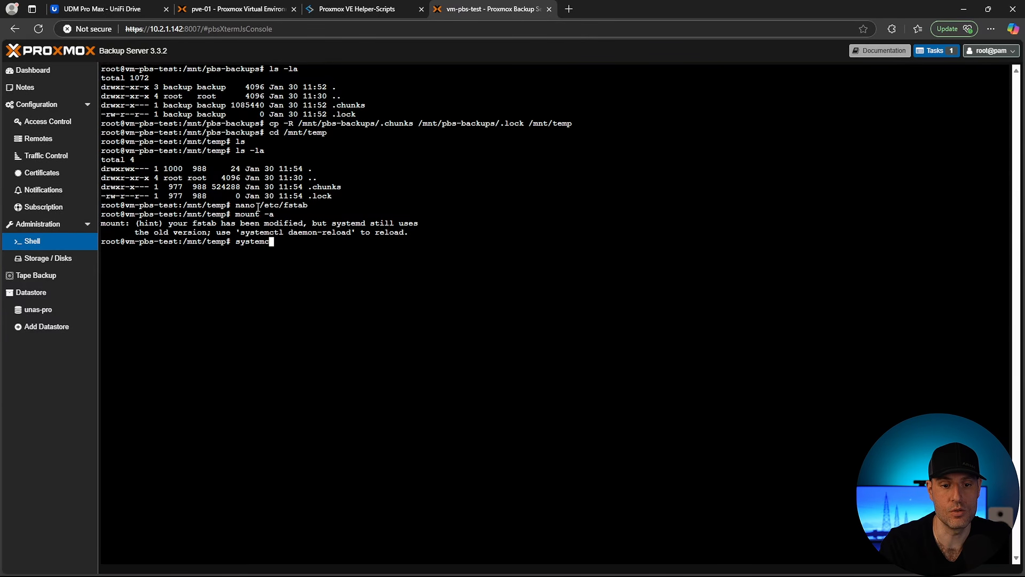
text(tl daemon-reload)
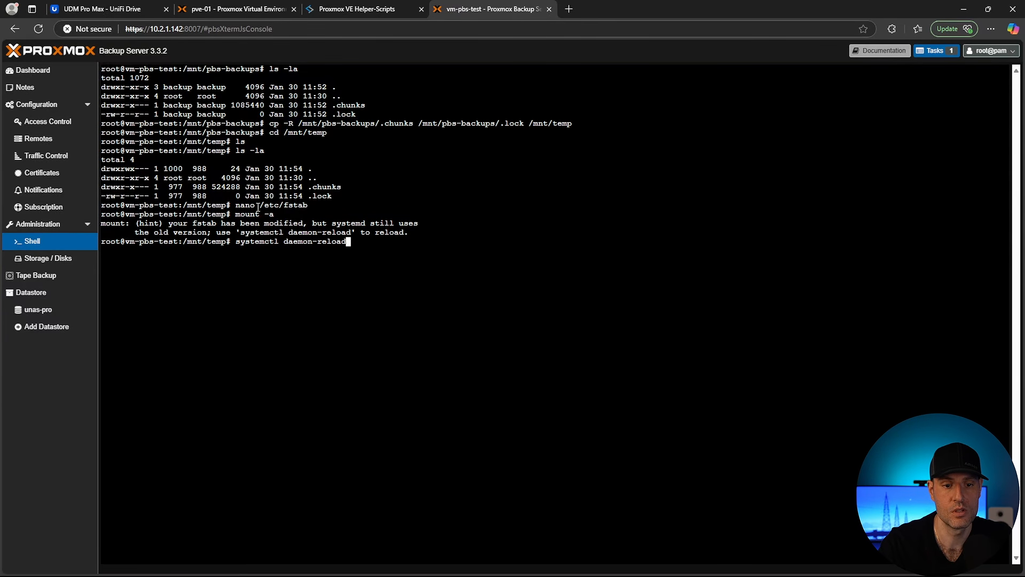
key(Return)
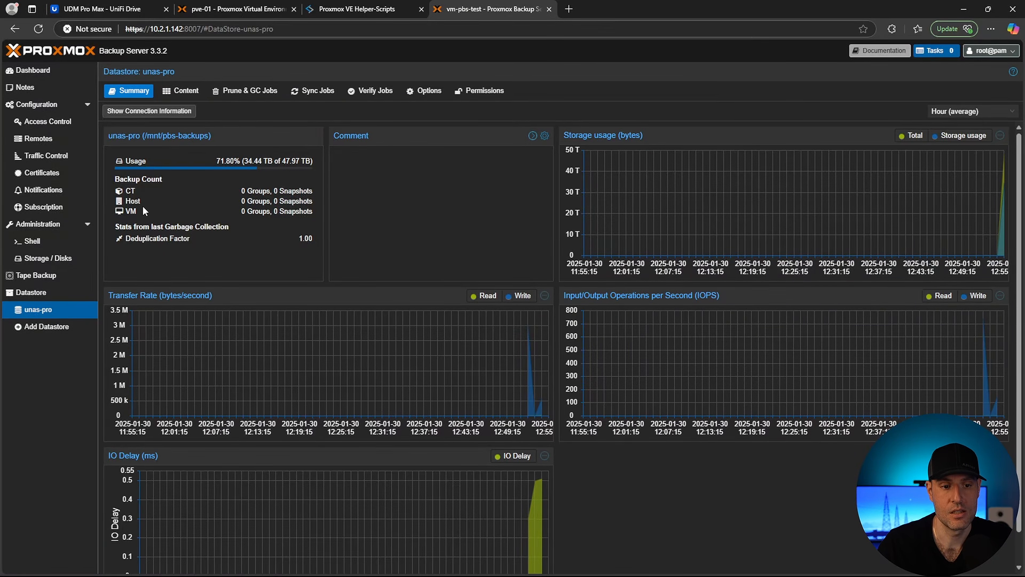
Step: Reboot the backup server from its shell with reboot now
click(31, 241)
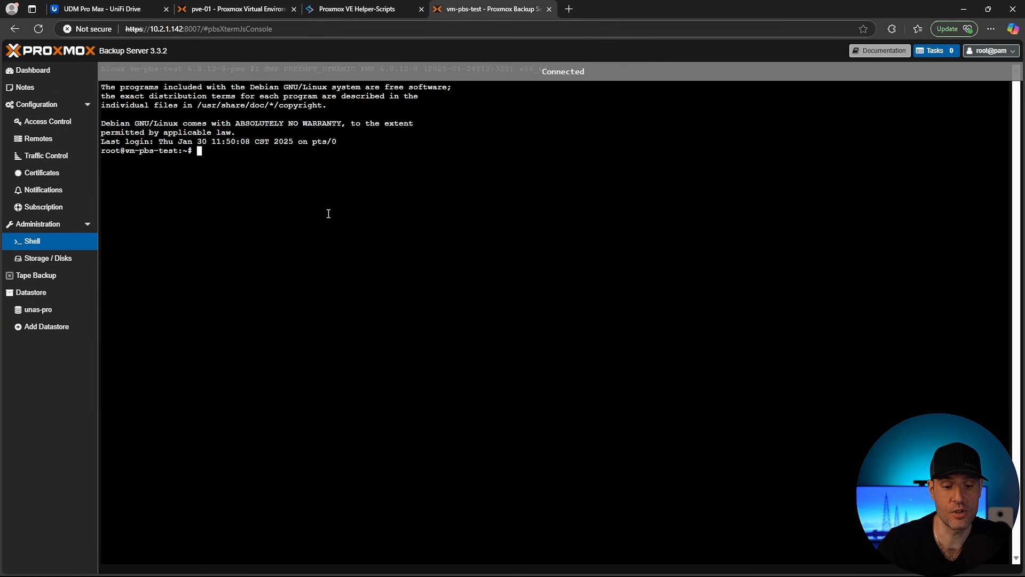
text(reboot now)
key(Return)
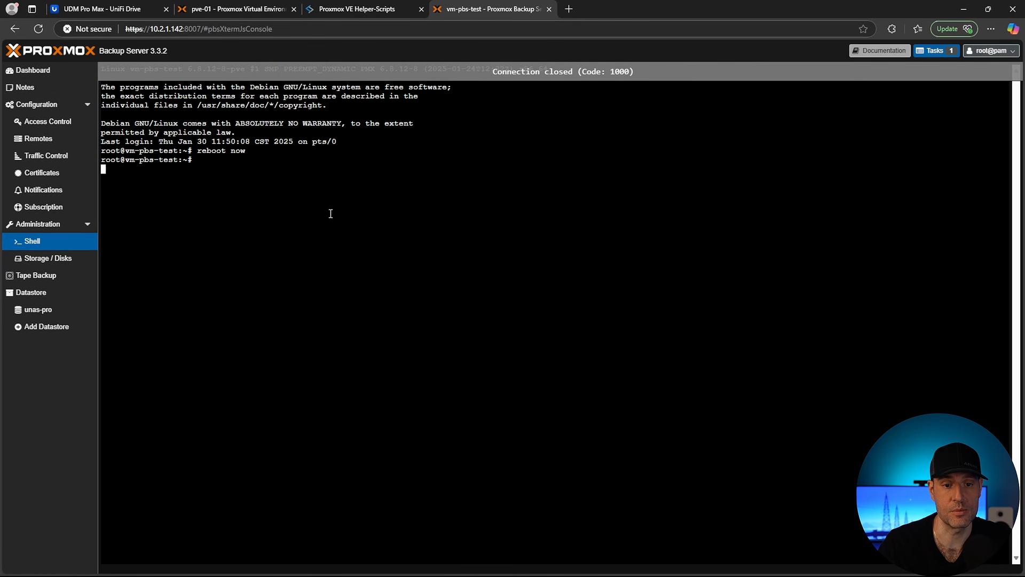
Step: Check the unas-pro datastore summary, and switch to Proxmox VE to open a new Proxmox Backup Server storage entry for the datacenter
click(52, 309)
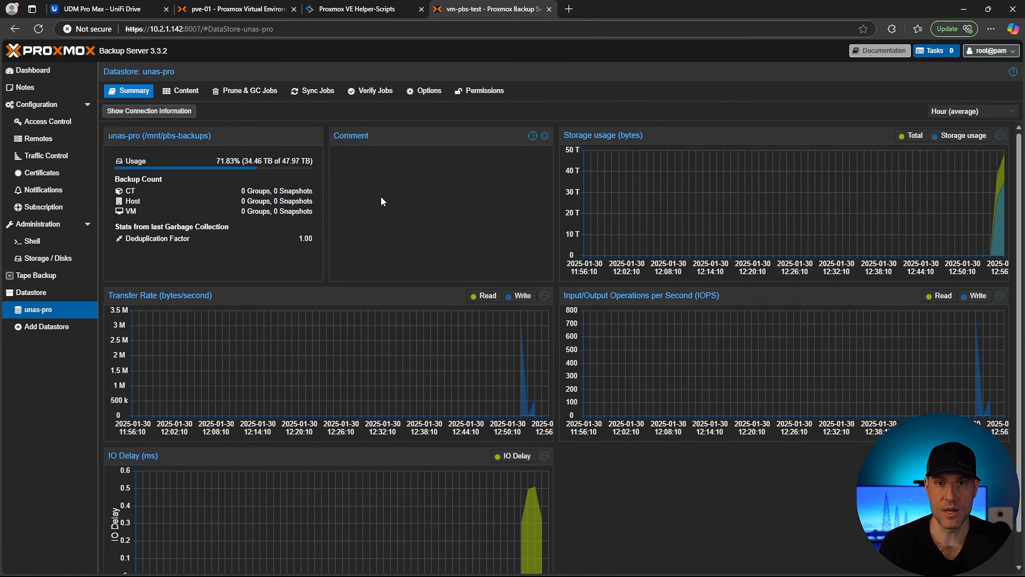
click(250, 12)
click(99, 81)
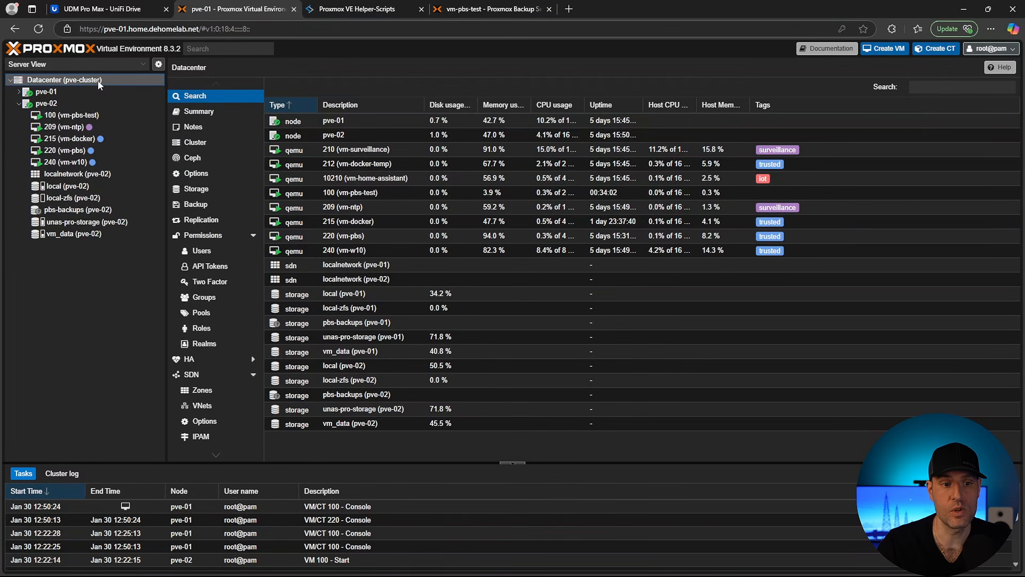
click(196, 189)
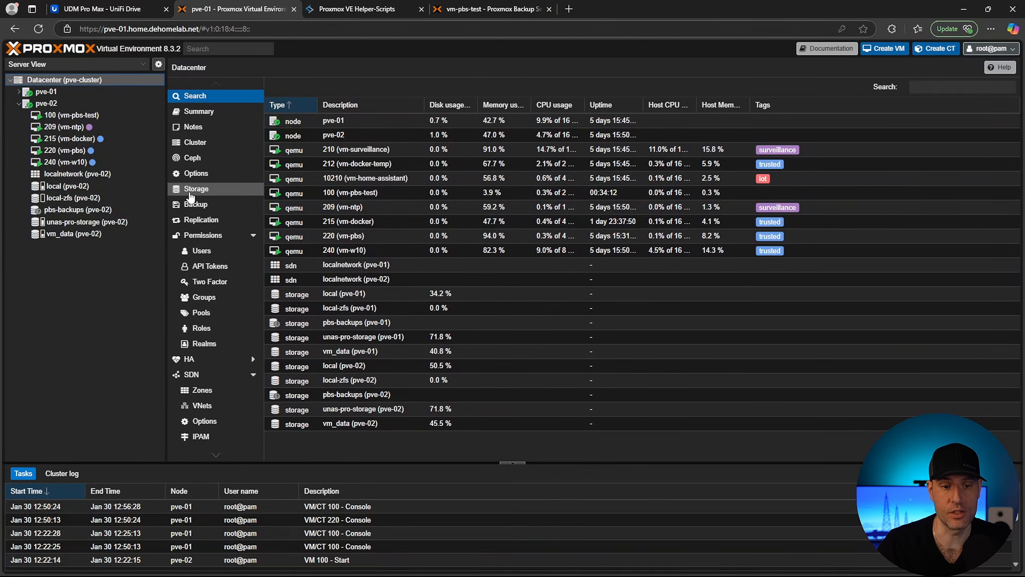
click(281, 87)
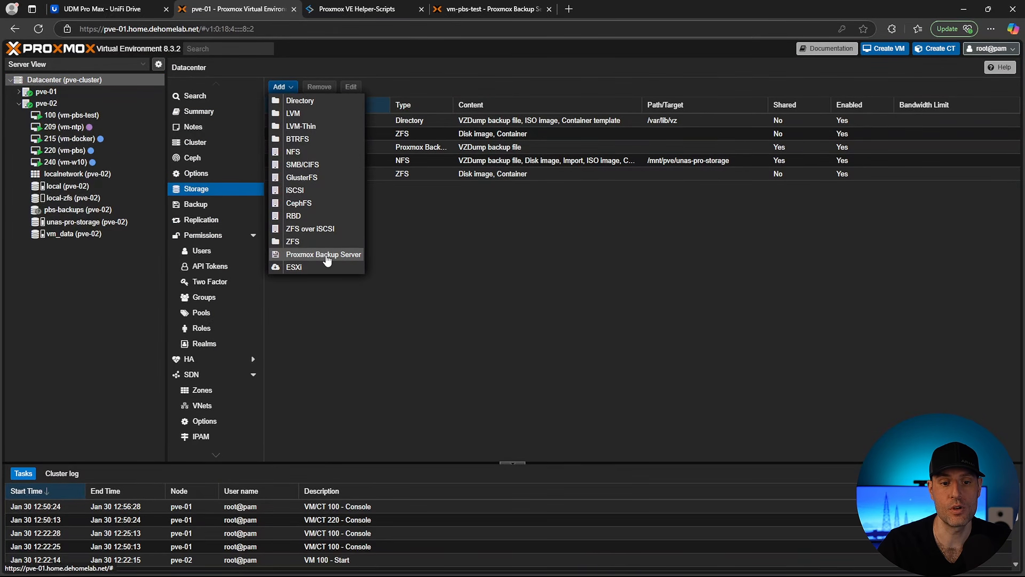
click(326, 254)
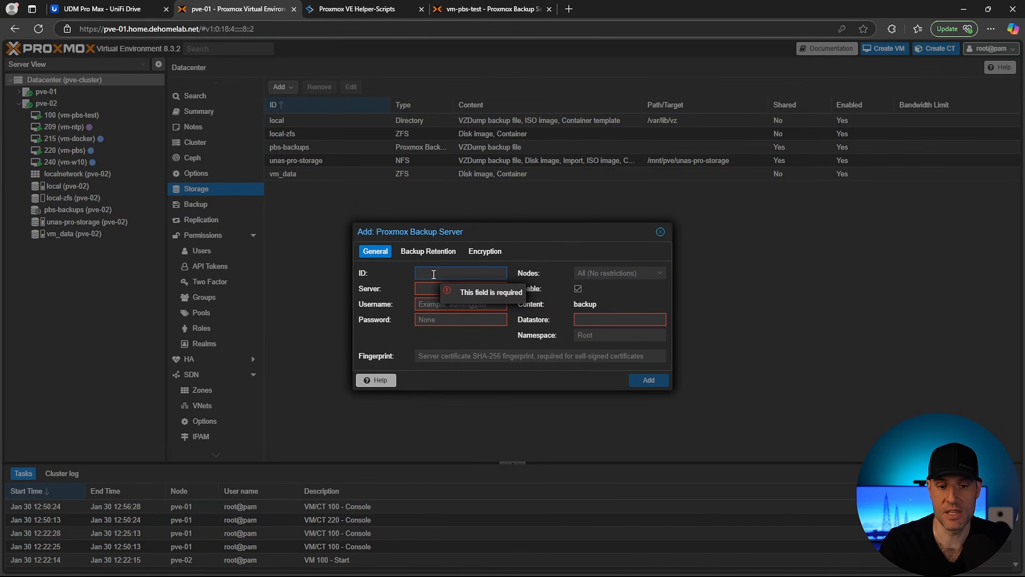
Step: Set the storage ID to temp-pbs, the server to 10.2.1.142 and the username to root@pam, and enter the account password
text(temp-pbs)
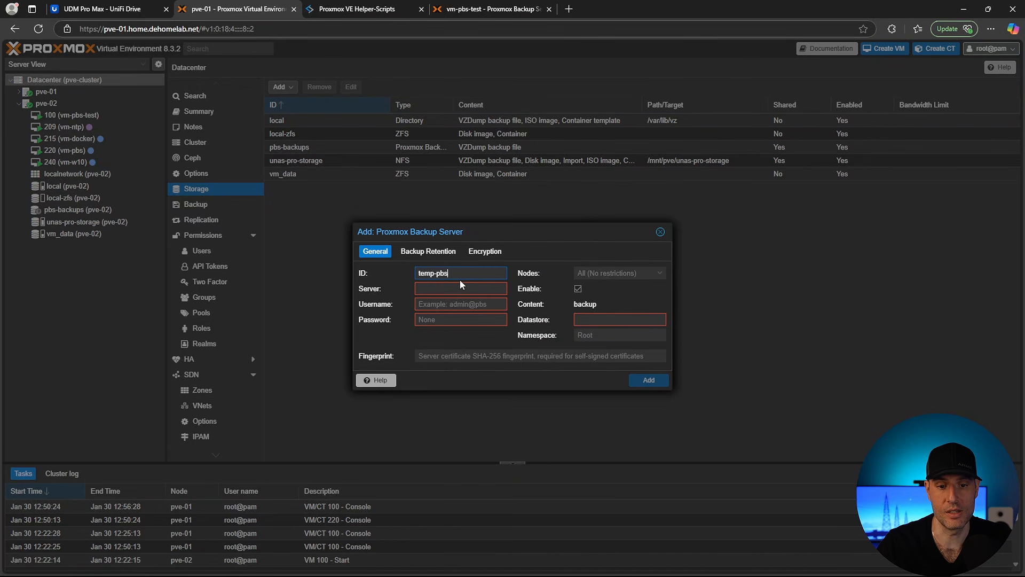
click(457, 286)
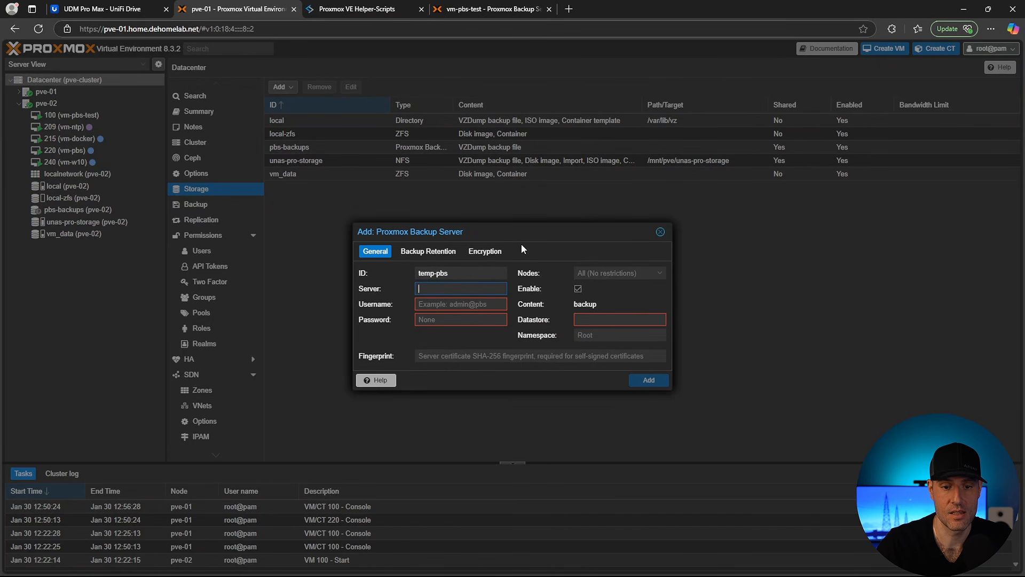
text(10.2.1.142)
key(Tab)
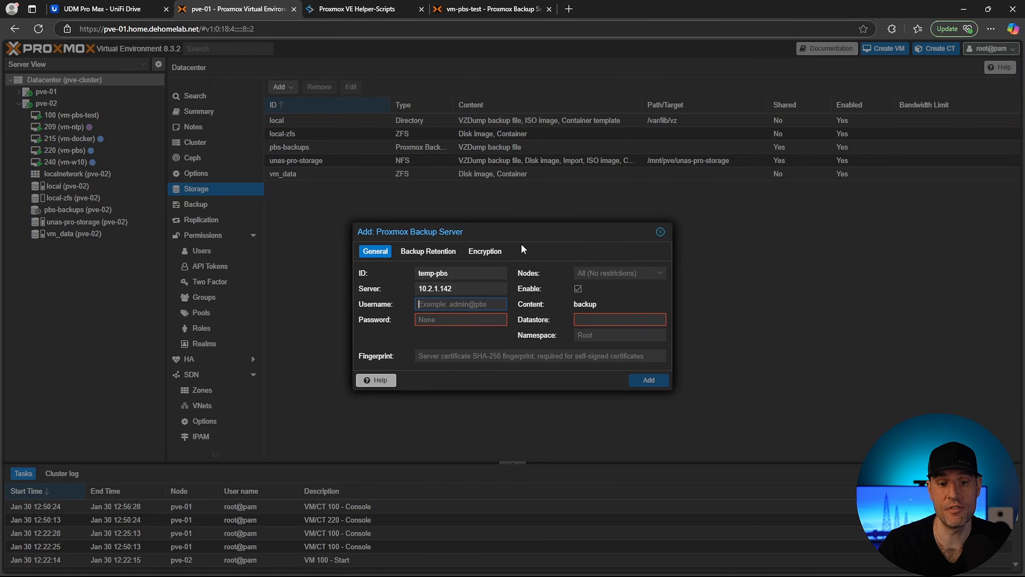
text(root@pam)
key(Tab)
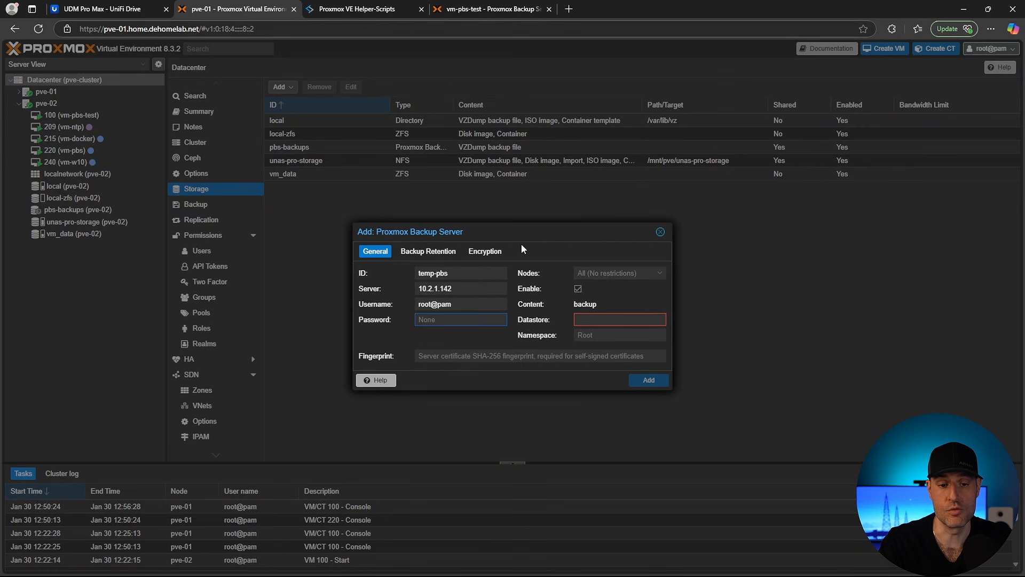
text(************)
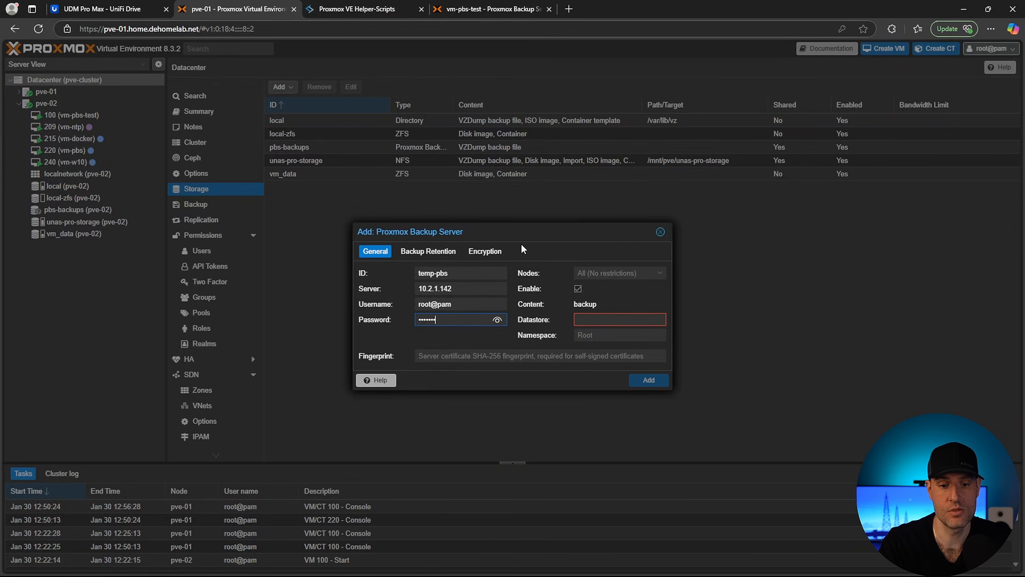
key(Tab)
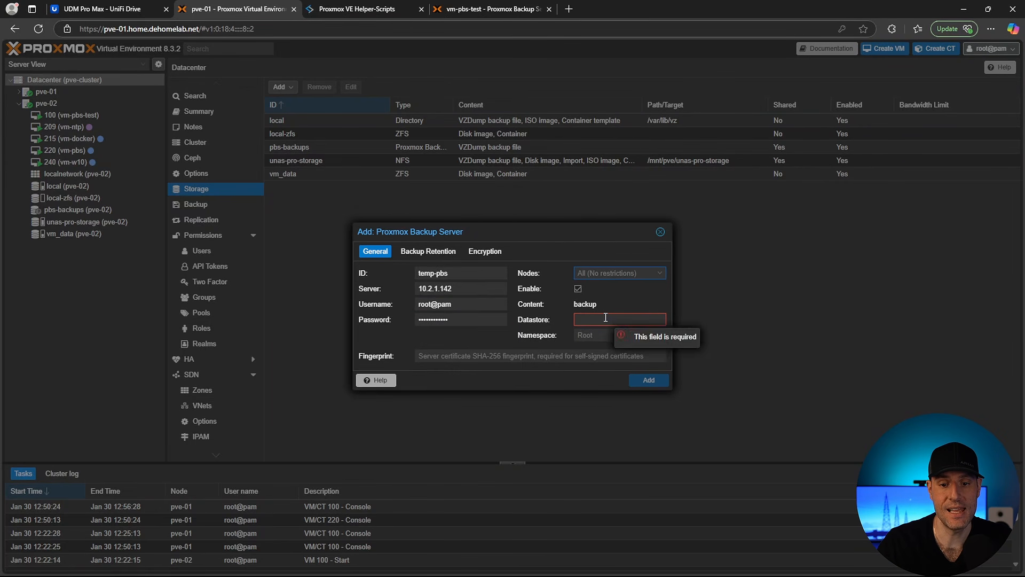
Step: Look up the datastore name on the backup server and enter unas-pro as the new storage's datastore
click(486, 10)
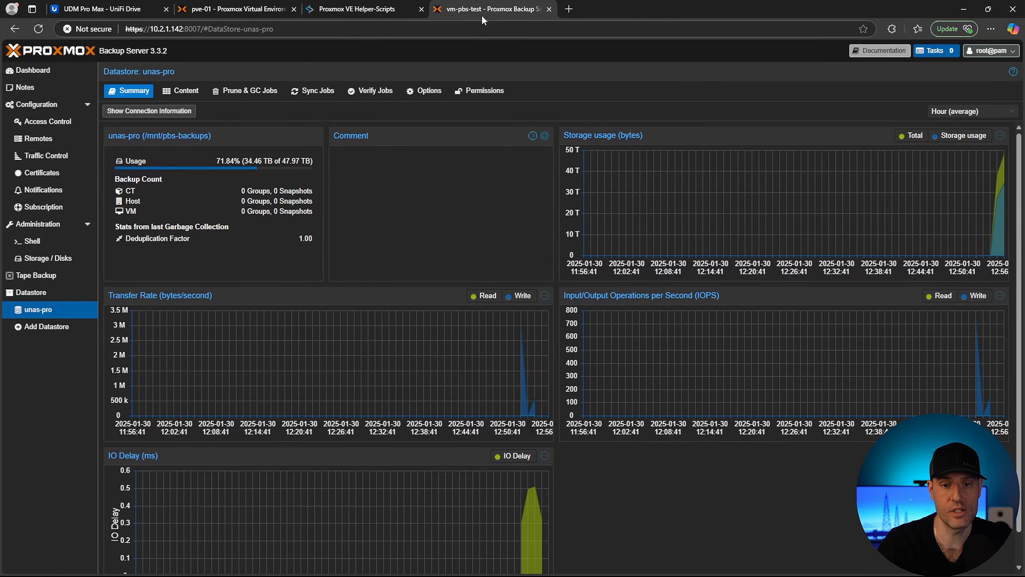
click(232, 9)
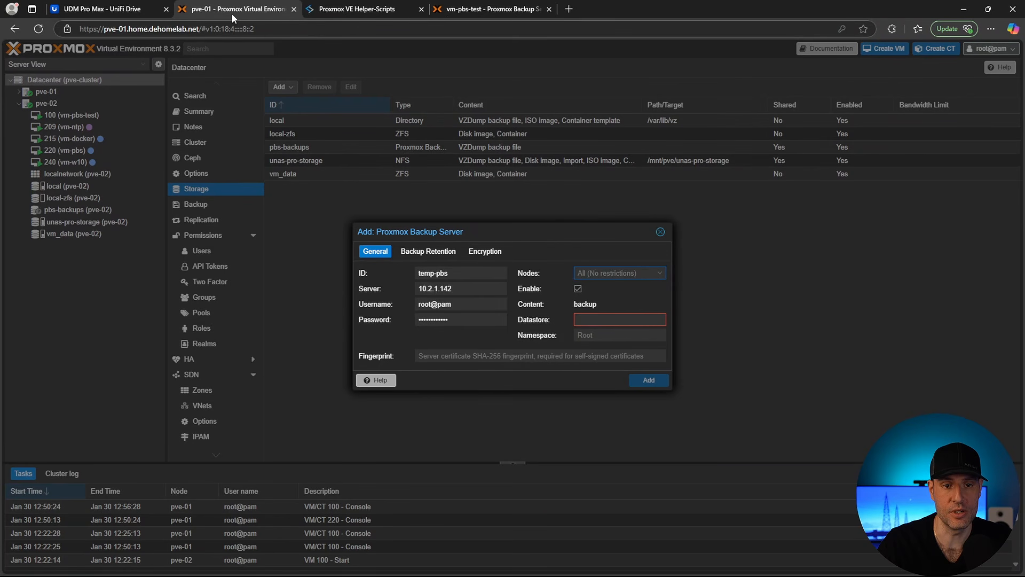
click(614, 319)
text(unas-pro)
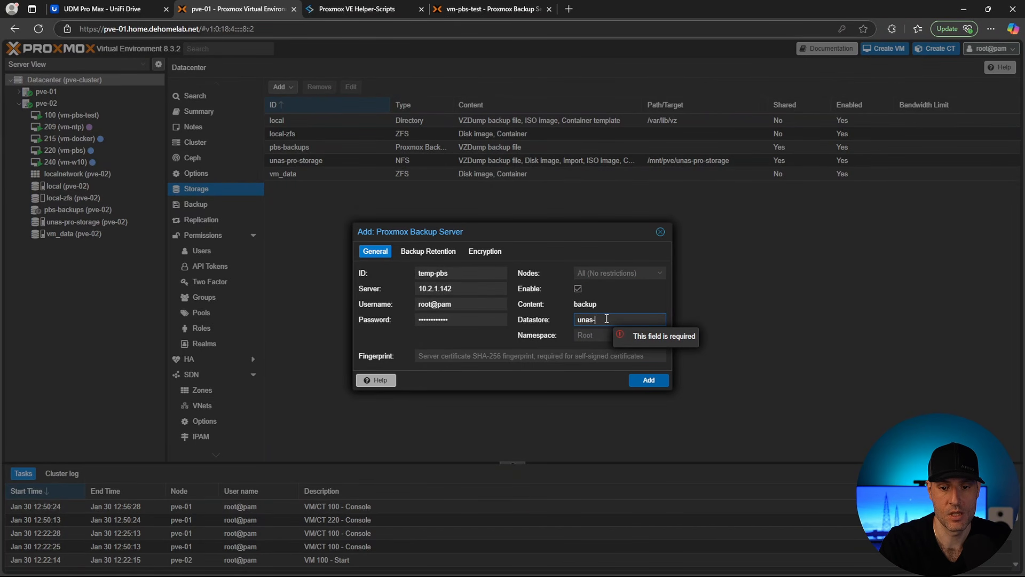
Step: Copy the certificate fingerprint from the backup server's dashboard into the storage entry in Proxmox VE and add the storage
click(459, 353)
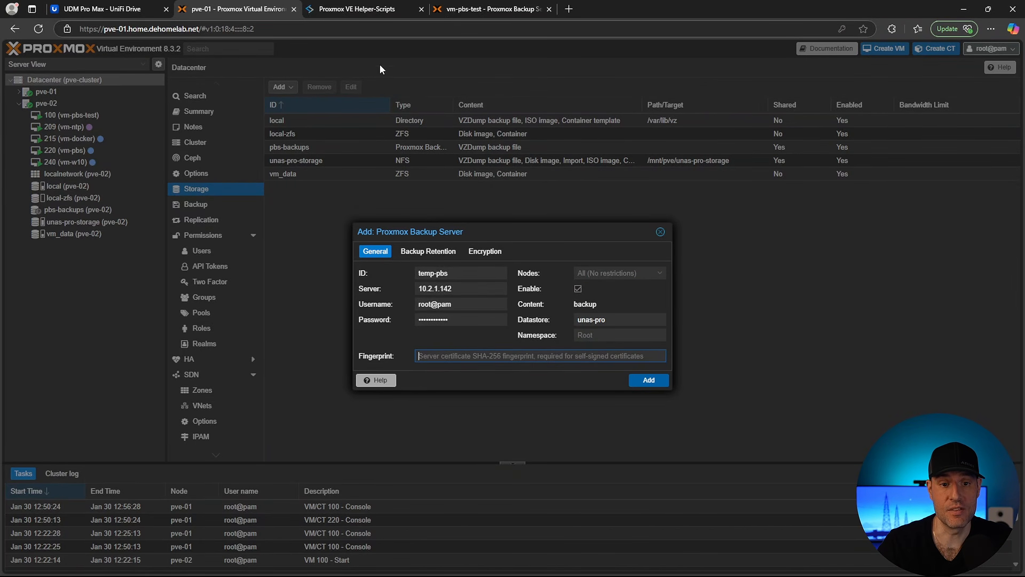
click(486, 9)
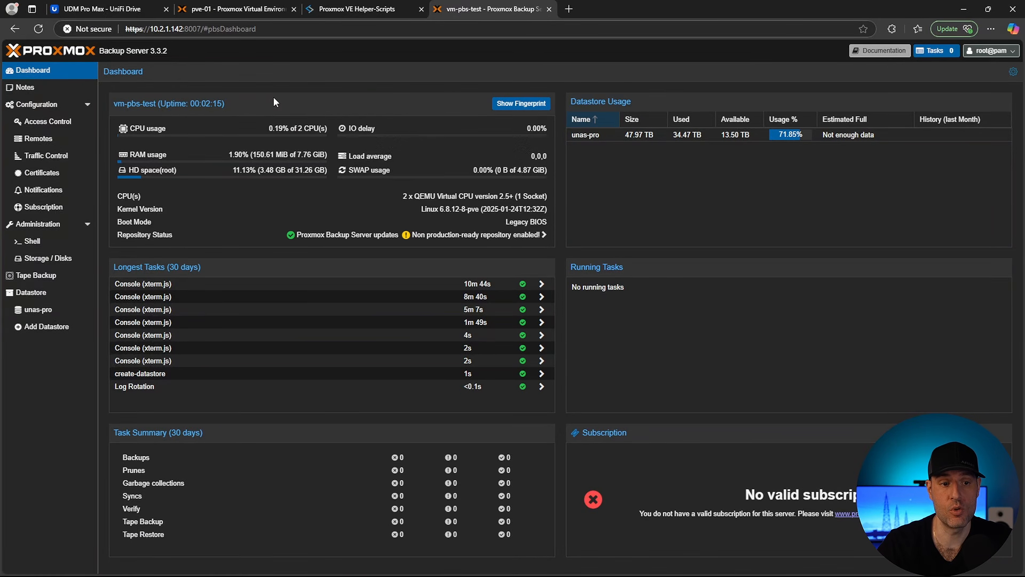
click(520, 104)
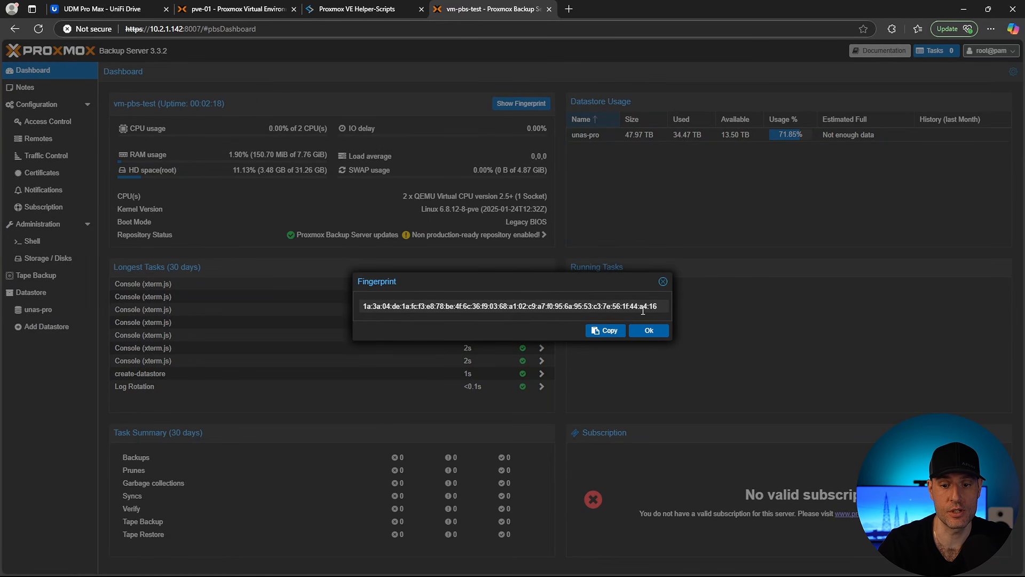
click(601, 331)
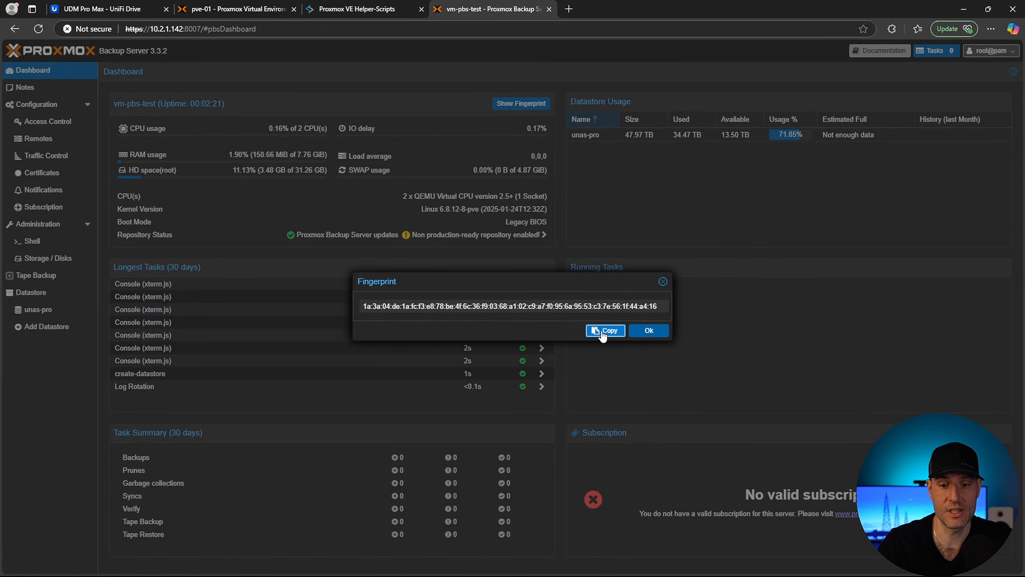
click(648, 331)
click(243, 12)
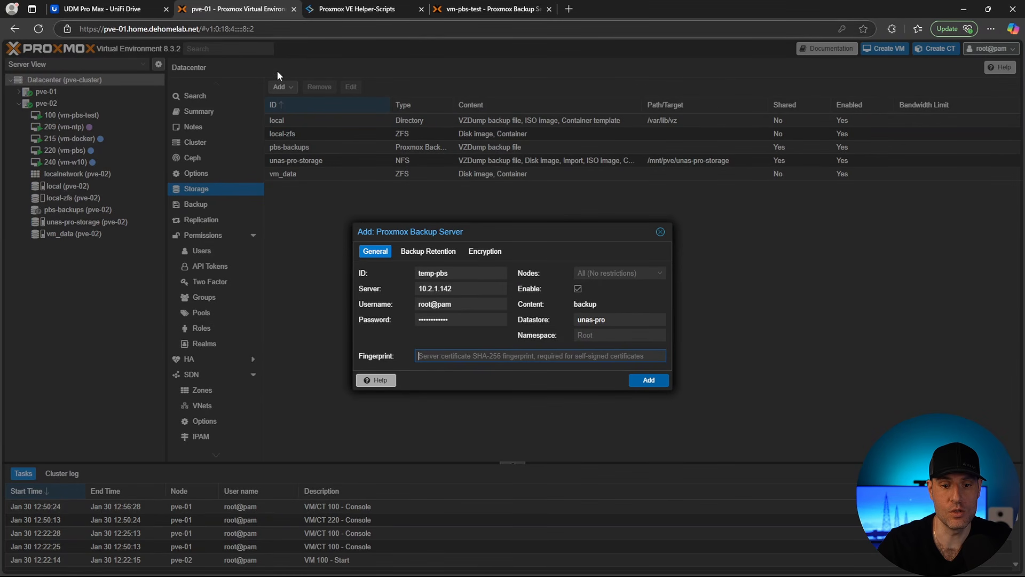
key(ctrl+v)
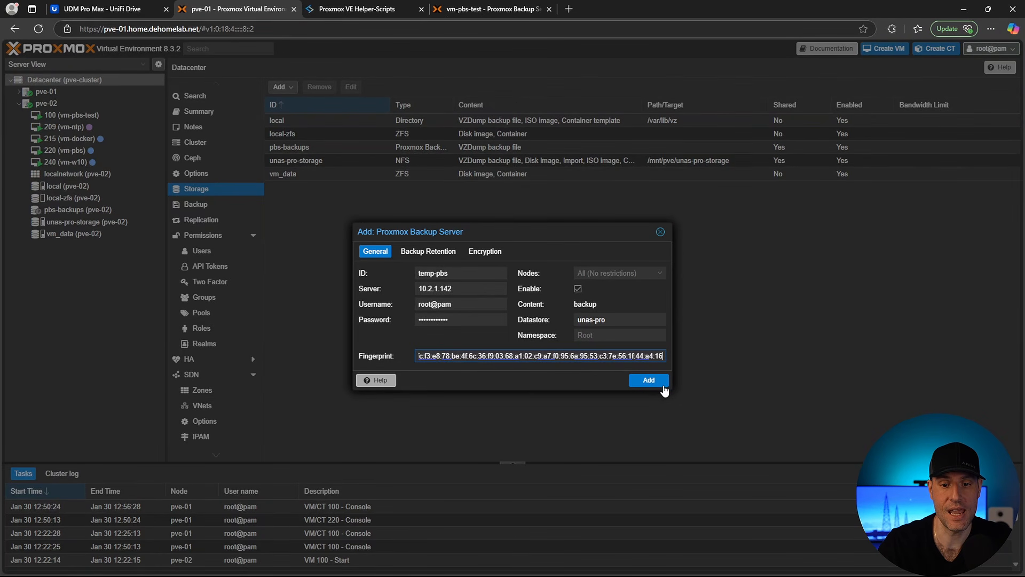
click(649, 380)
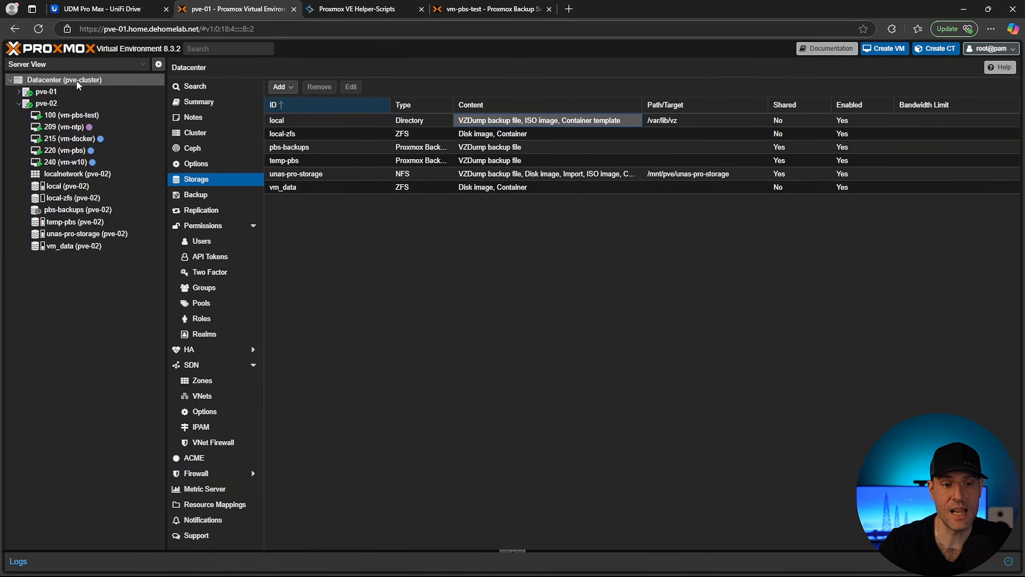
Step: Start a new datacenter backup job on the temp-pbs storage, scheduled for every day at 21:00
click(200, 194)
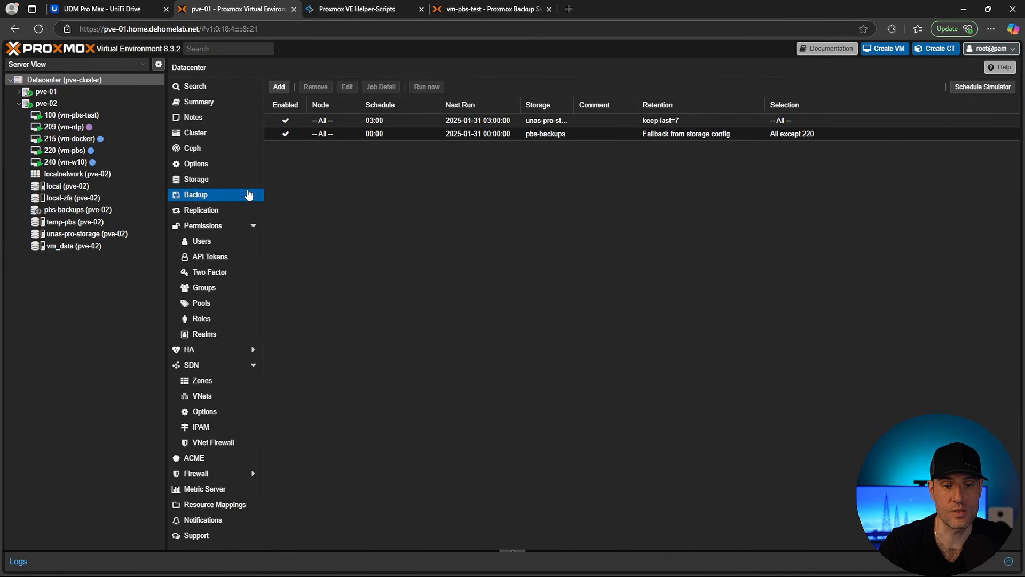
click(278, 87)
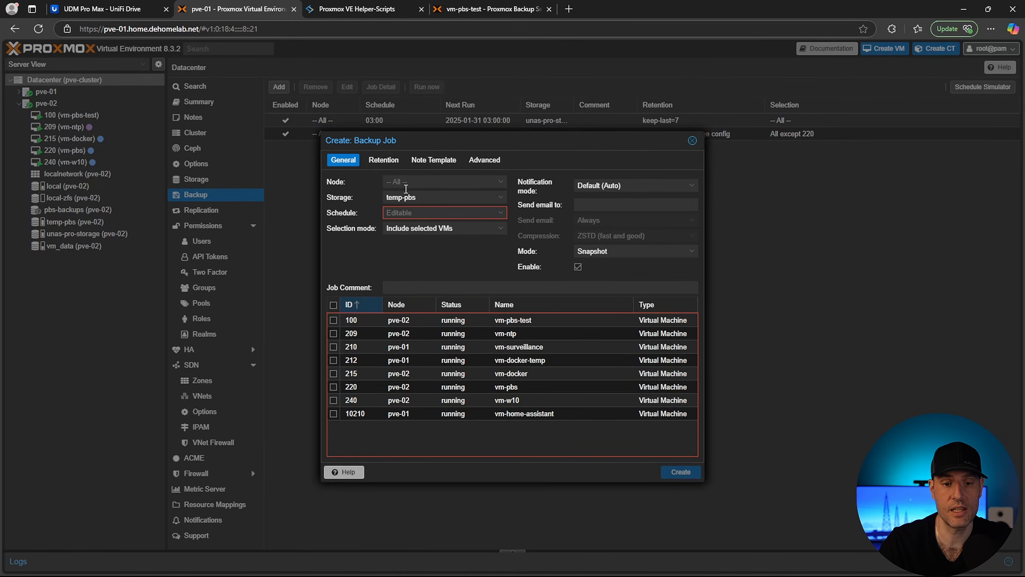
click(501, 213)
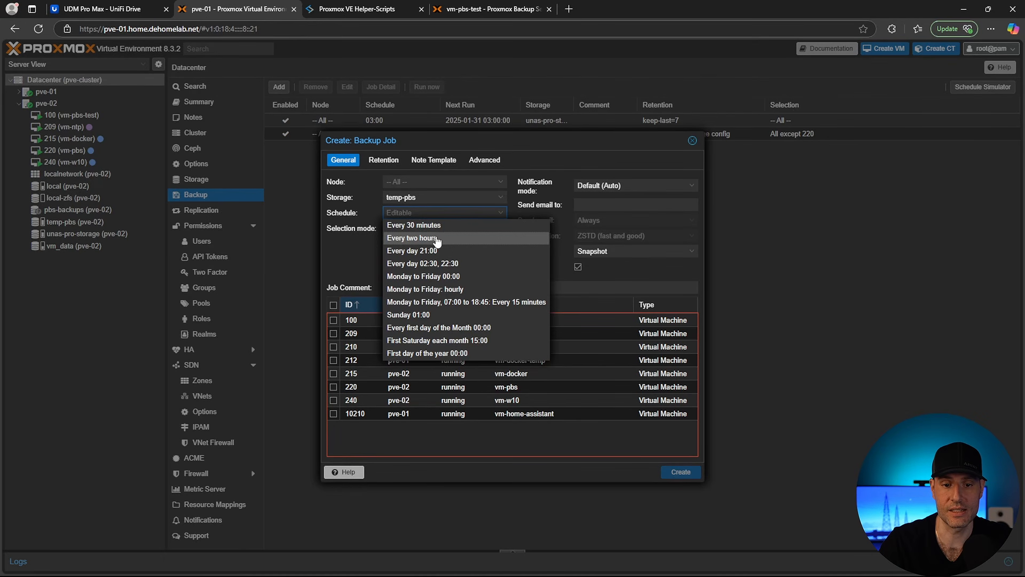
click(441, 254)
click(417, 267)
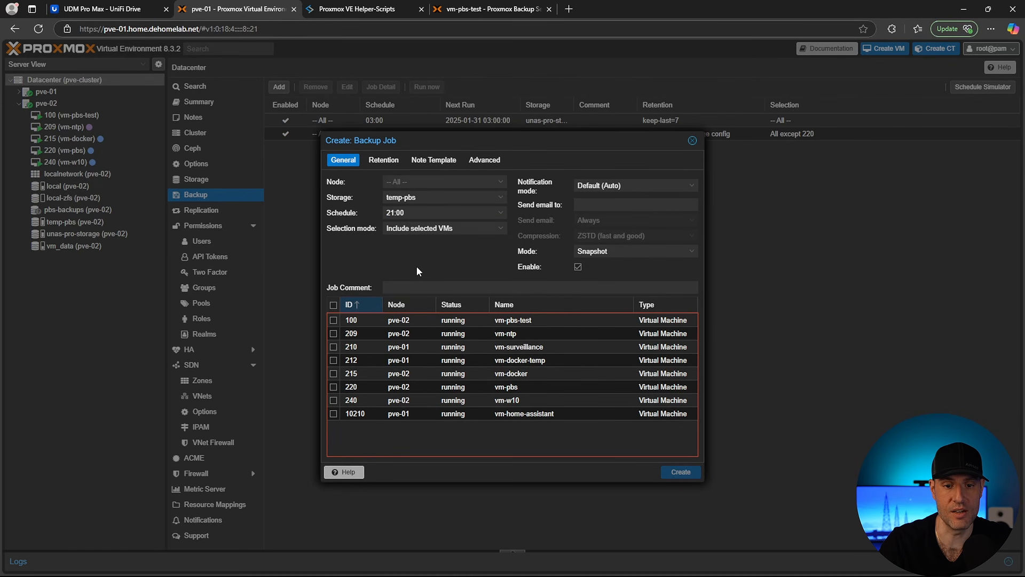
Step: Set the job to exclude only VM 100 (vm-pbs-test), review its retention options, and create the backup job
click(418, 230)
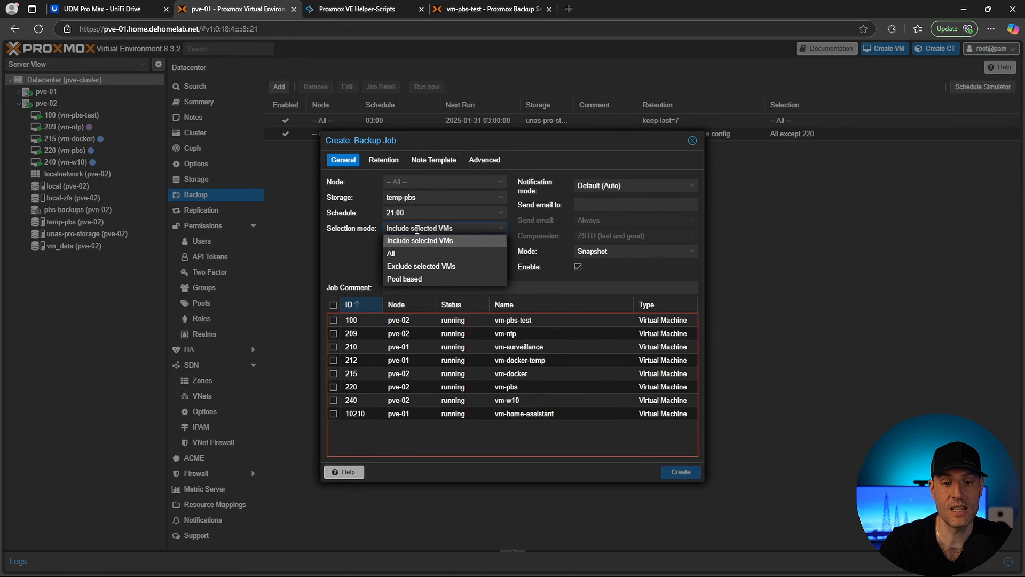
click(421, 265)
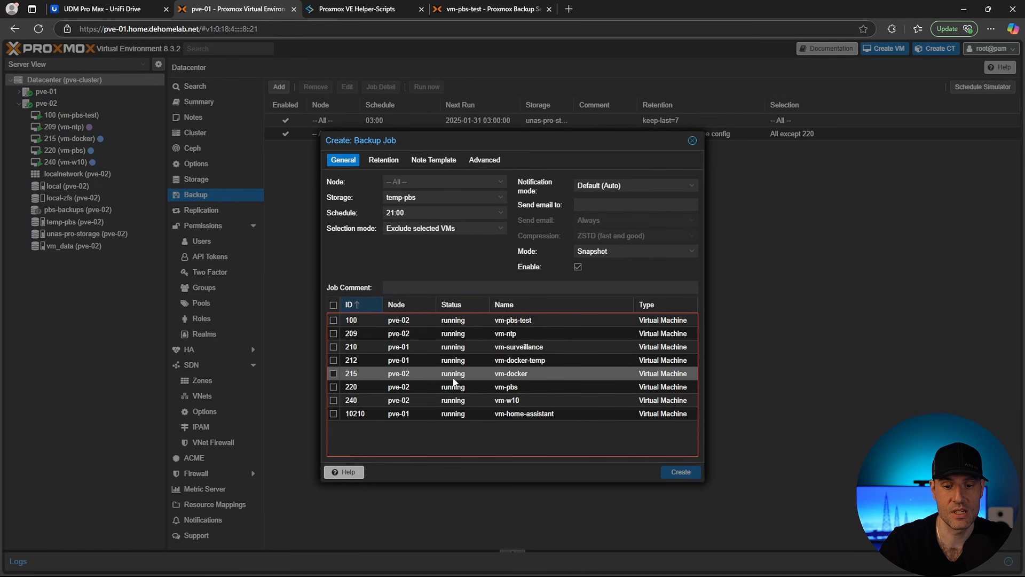
click(334, 321)
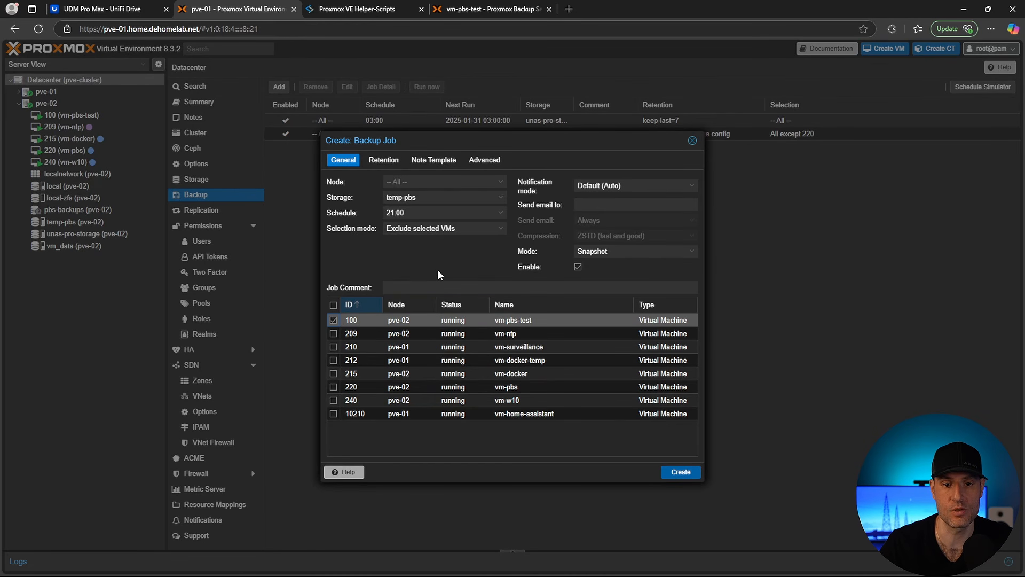
click(384, 160)
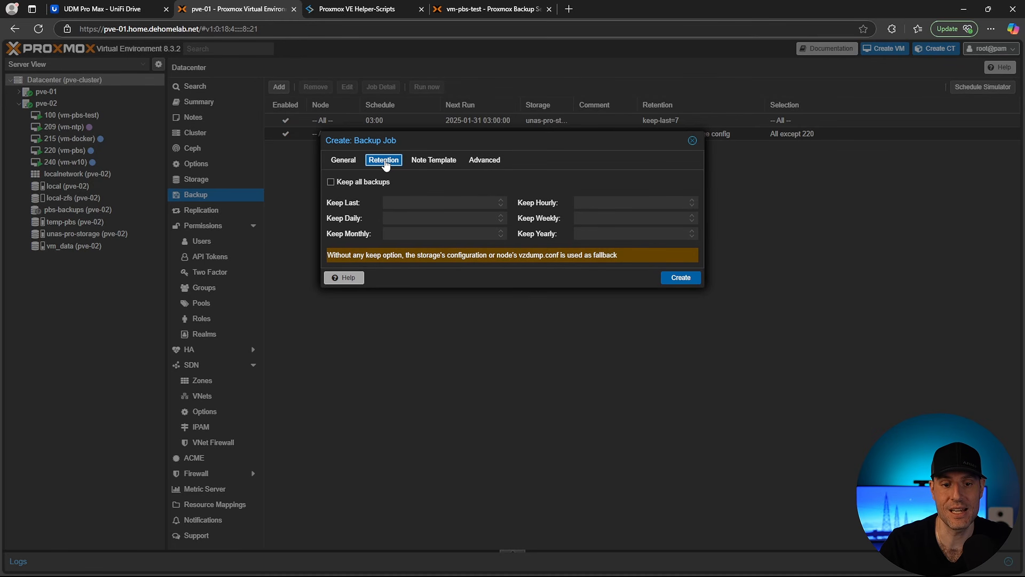
click(348, 165)
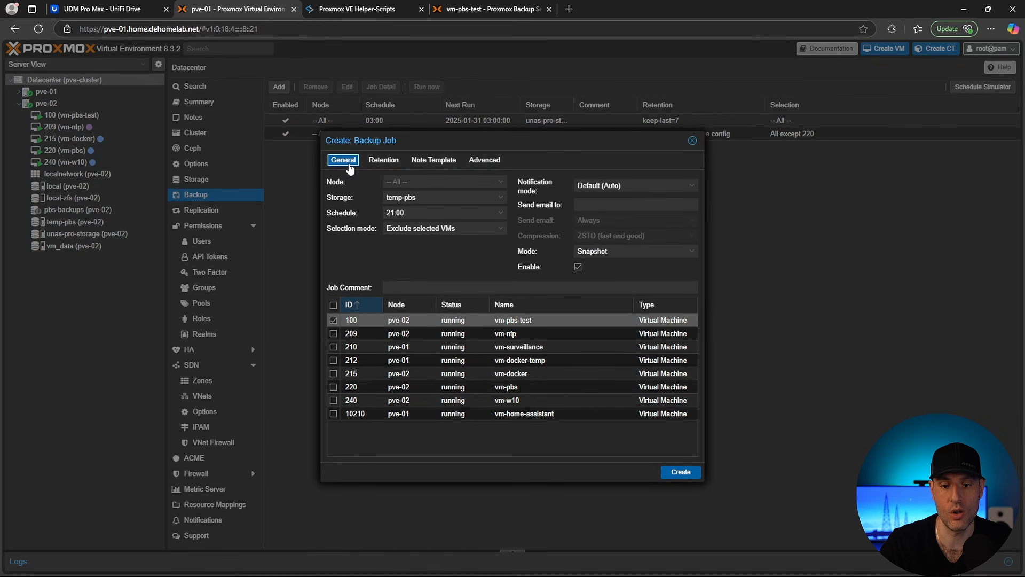
click(680, 472)
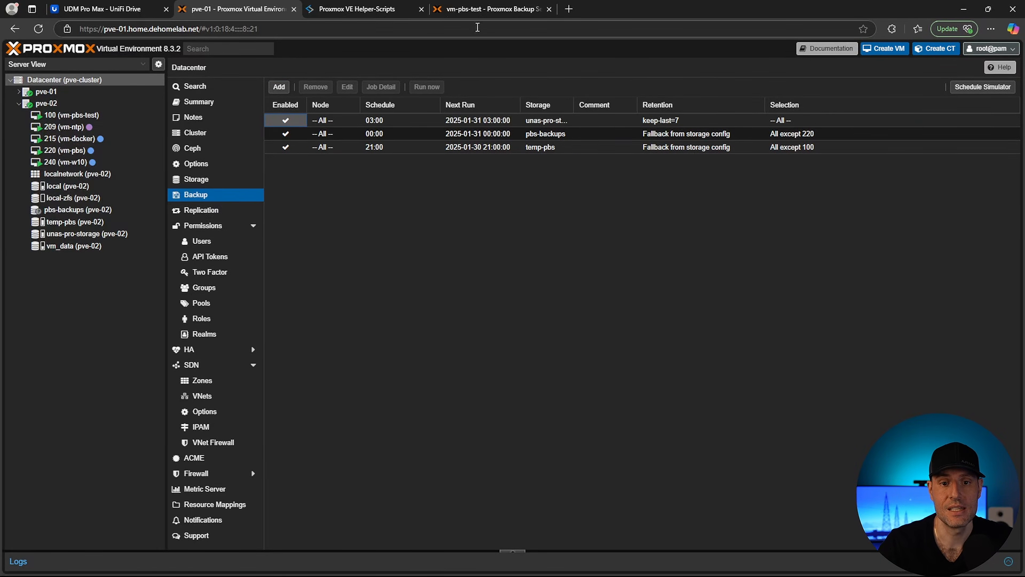
Step: On the backup server, open the unas-pro datastore's sync jobs and view the types of sync job that can be added
click(487, 9)
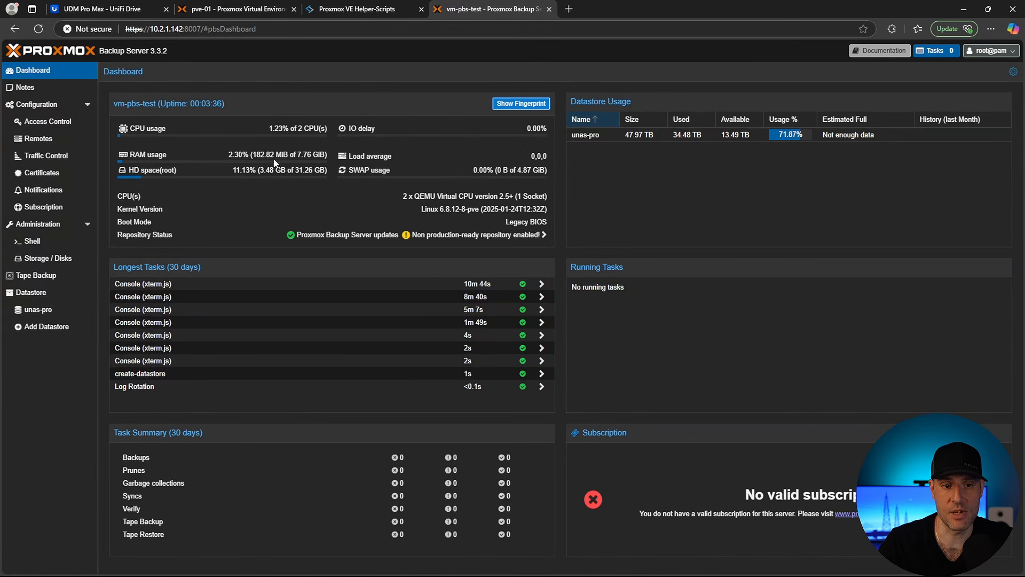
click(52, 309)
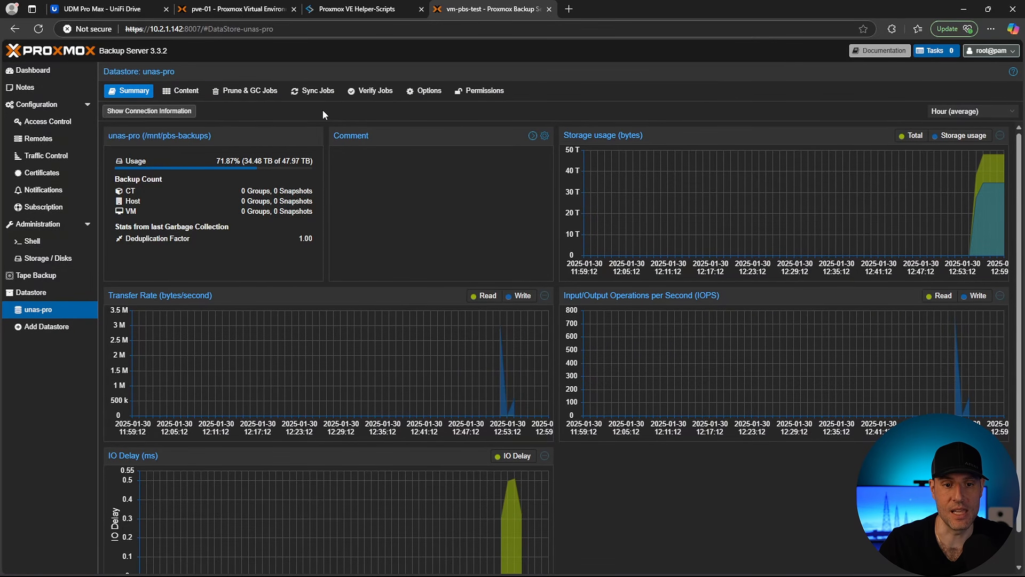
click(302, 92)
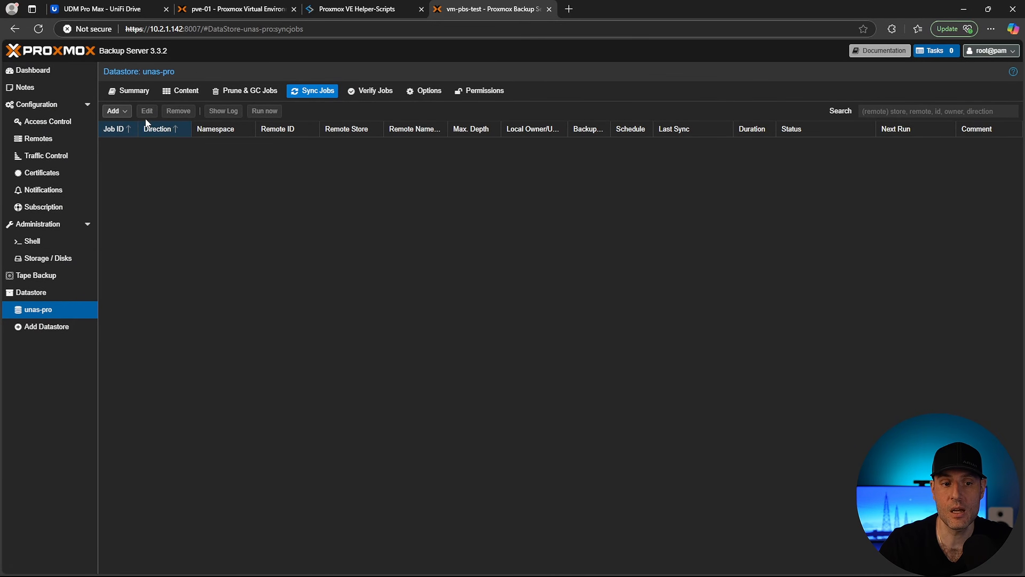
click(114, 111)
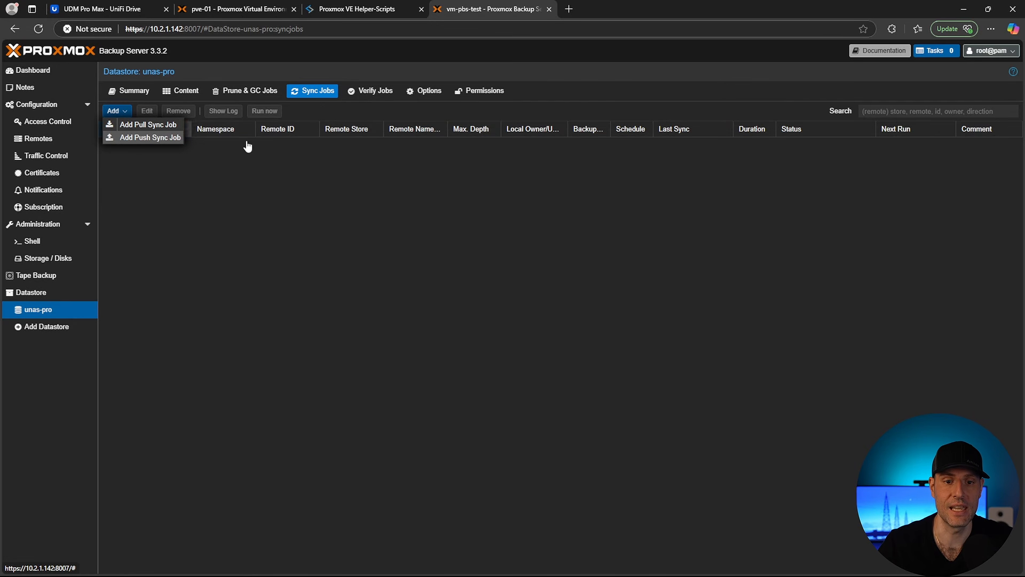
Step: Add a verification job to the unas-pro datastore, scheduled for every Saturday 18:15, skipping verified backups and re-verifying after 30 days
click(370, 91)
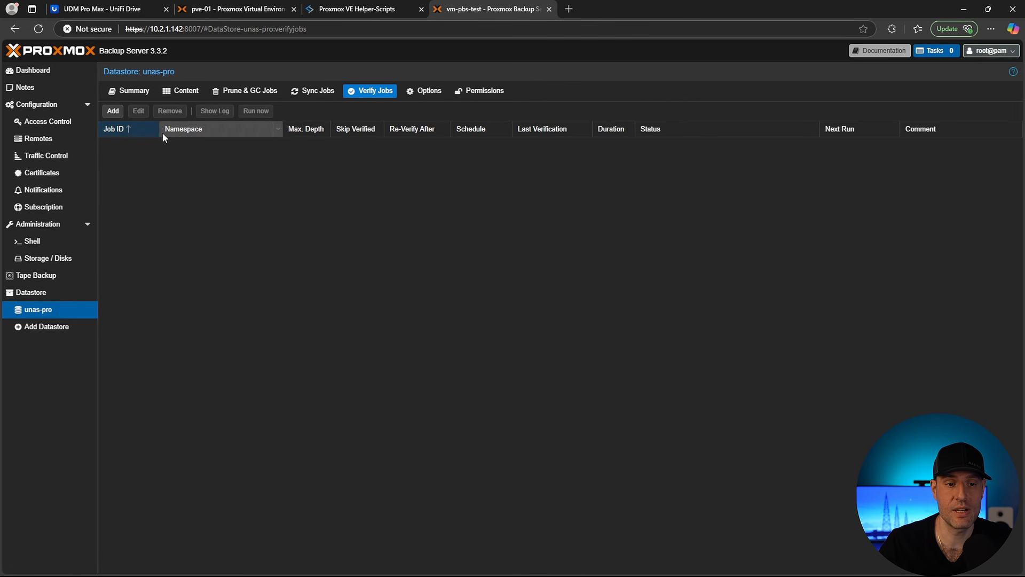
click(113, 110)
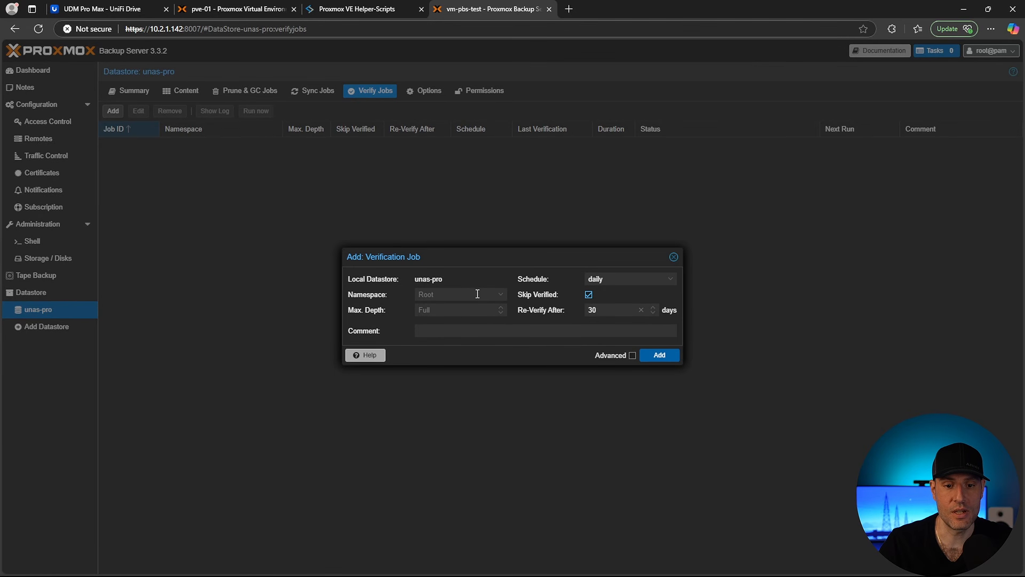
click(630, 278)
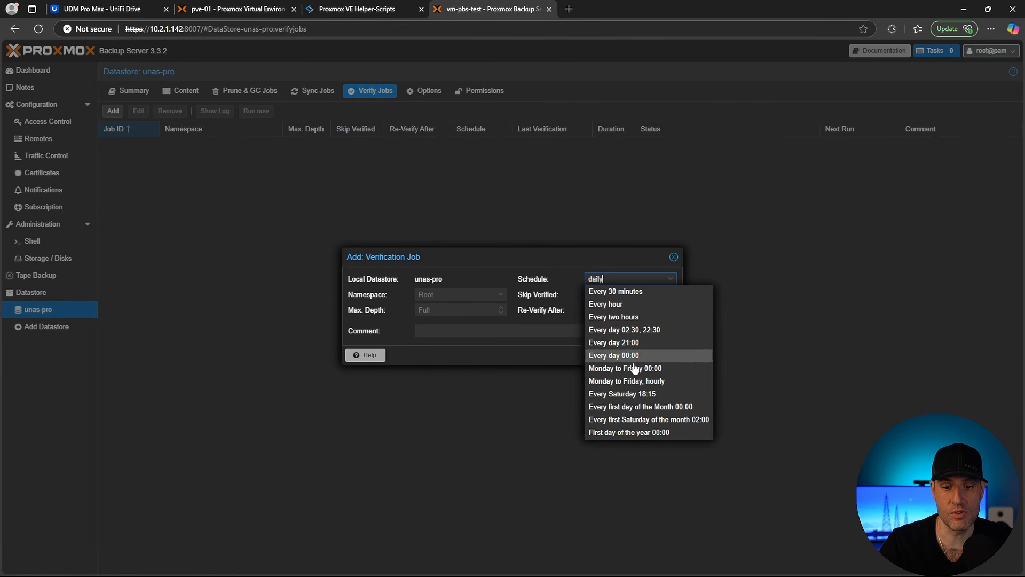
click(639, 398)
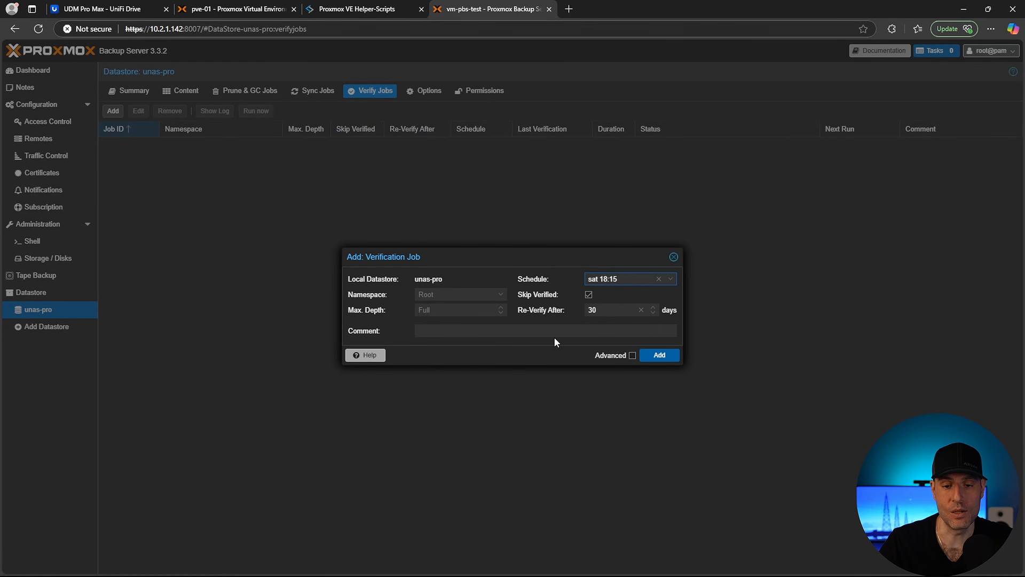
click(601, 312)
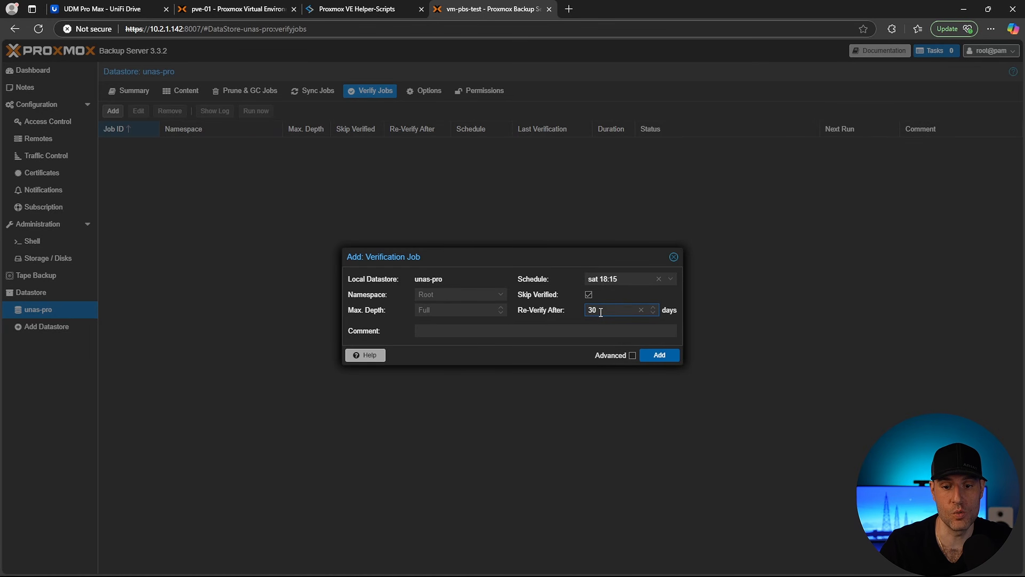
click(659, 355)
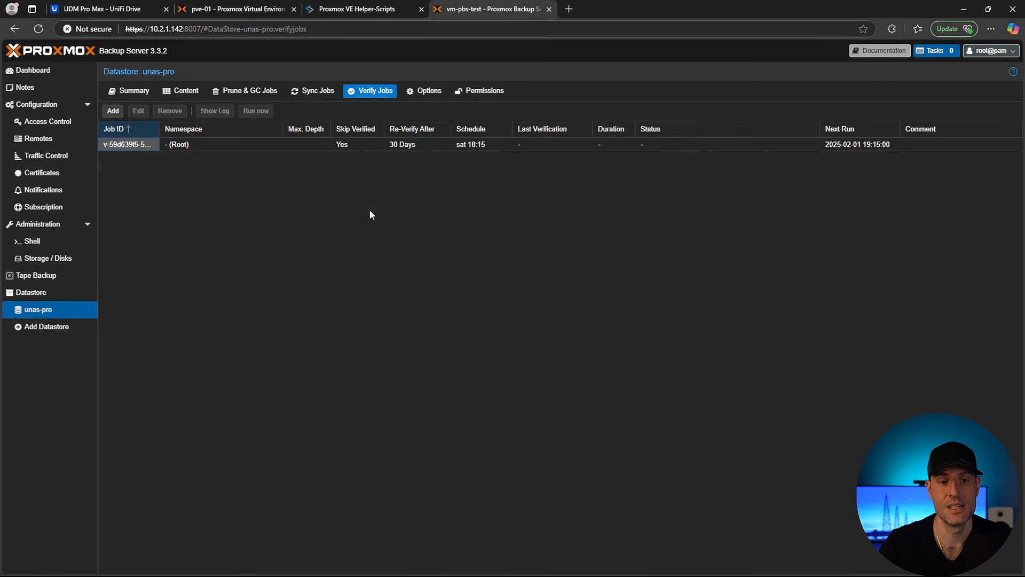
Step: Review the datastore's garbage collection and default prune job settings without changing them, and view the datastore's content
click(246, 92)
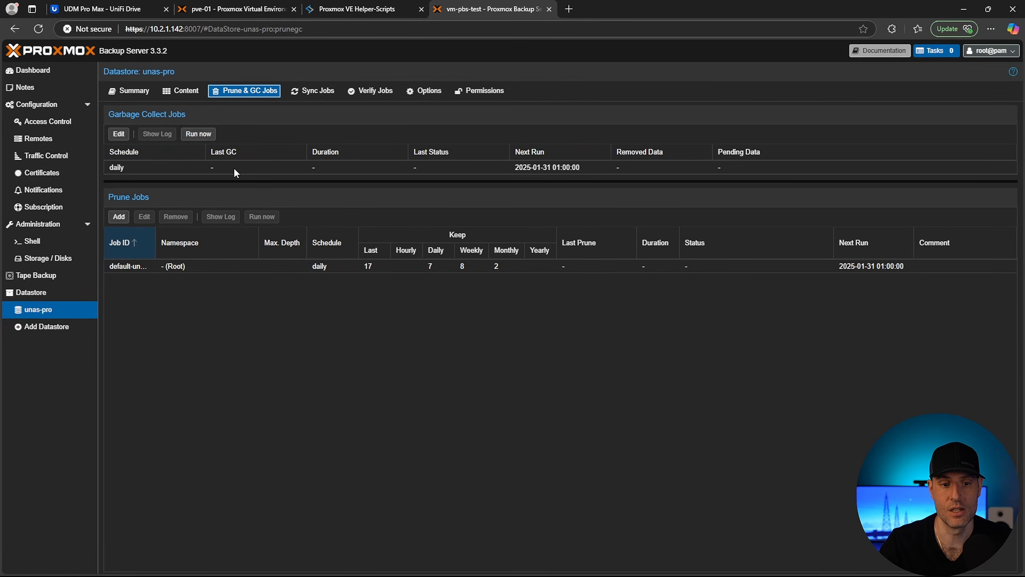
double_click(252, 271)
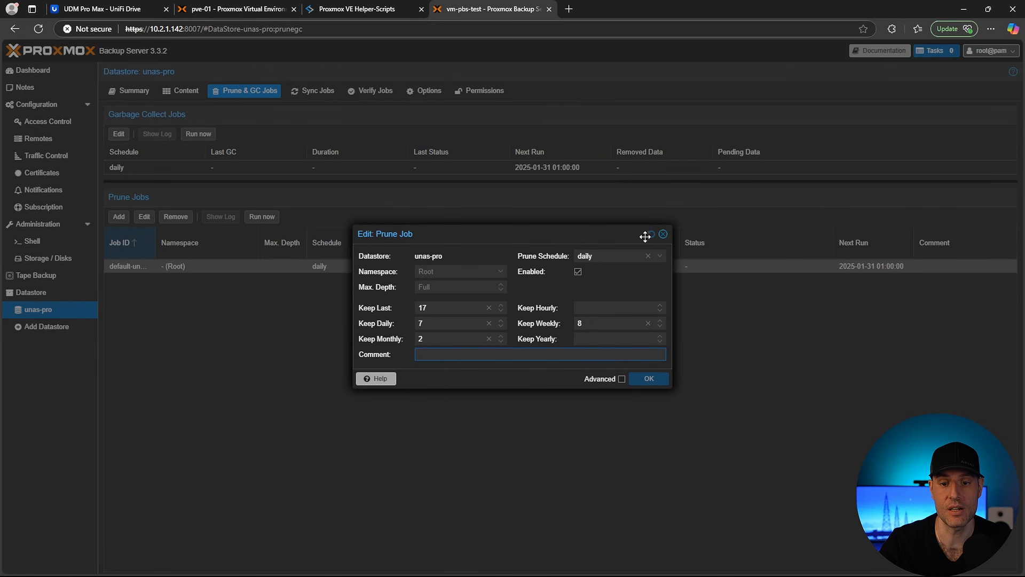
click(662, 233)
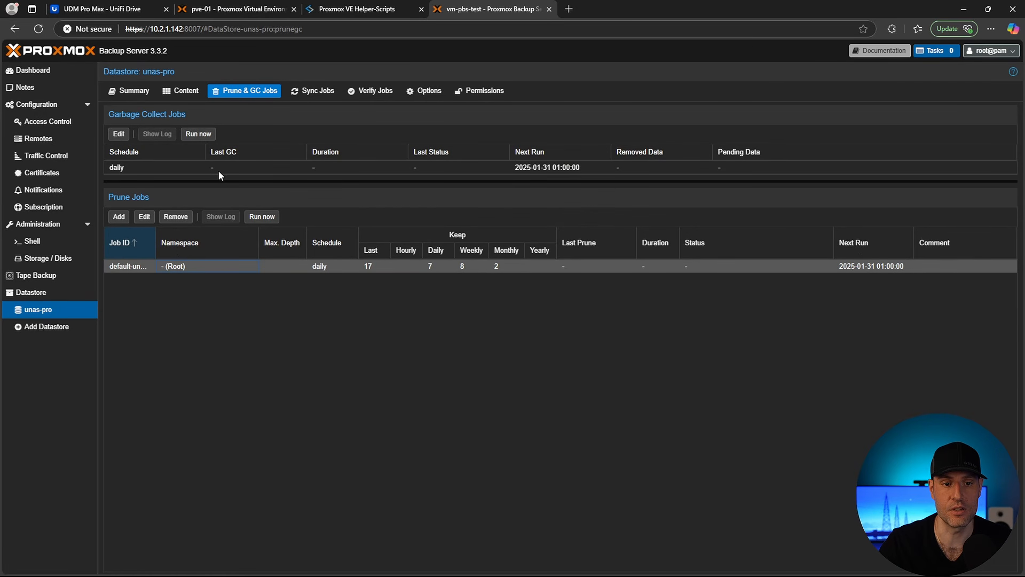
click(179, 91)
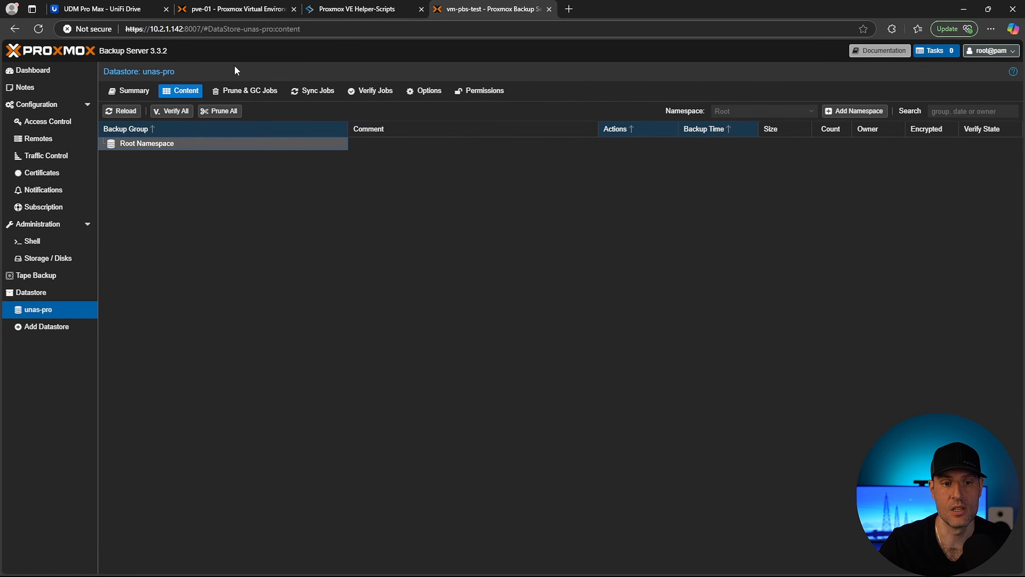
Step: Switch to Proxmox VE, start a snapshot-mode backup of VM 209 (vm-ntp) to the temp-pbs storage, and close its task viewer
click(236, 10)
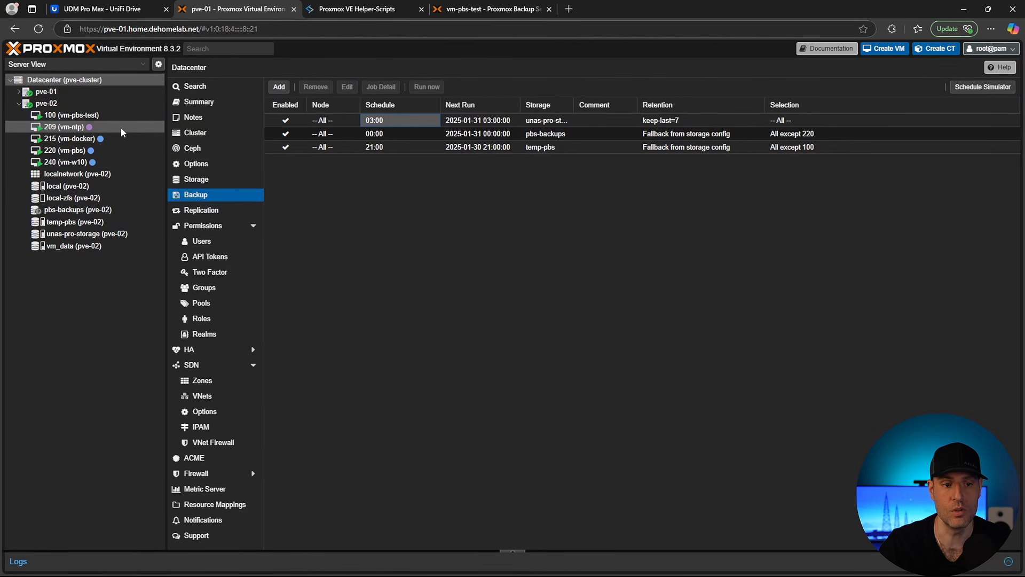
click(121, 127)
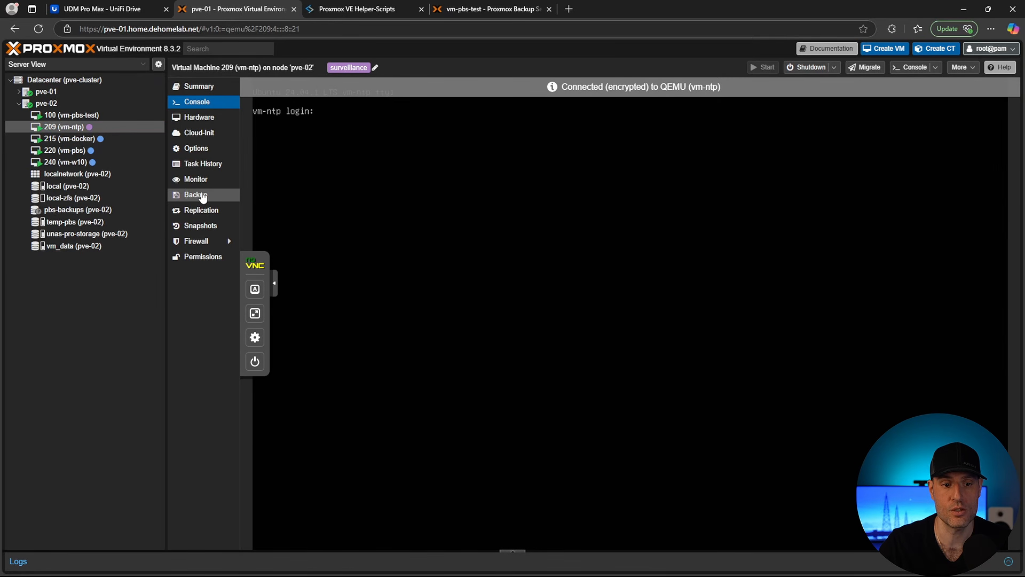
click(196, 194)
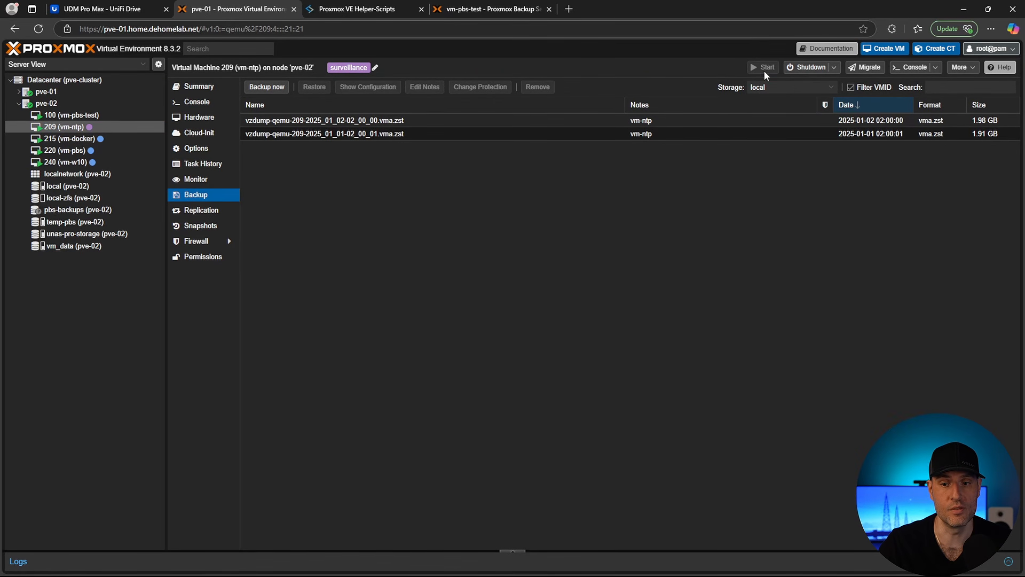
click(769, 87)
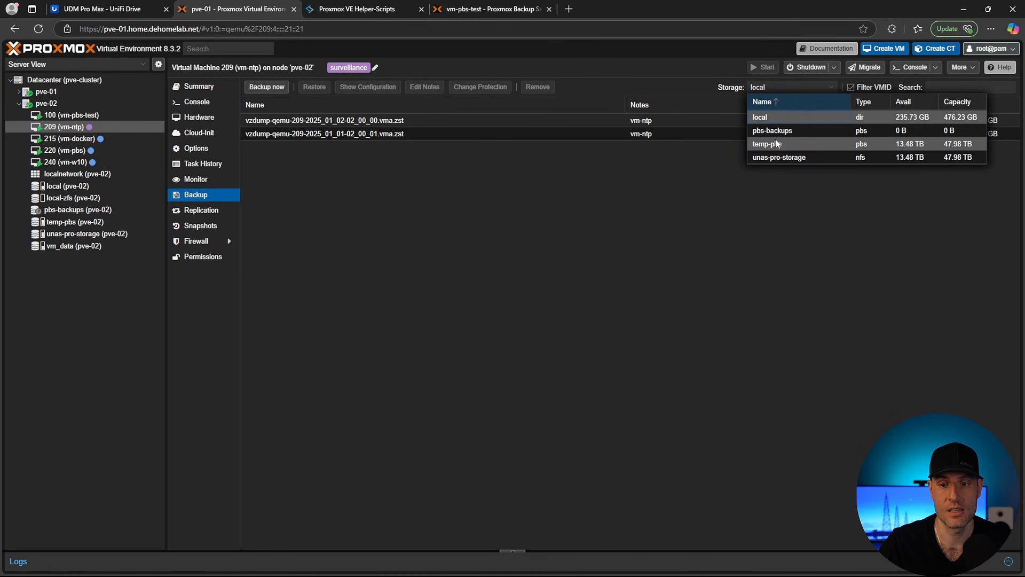
click(778, 144)
click(281, 91)
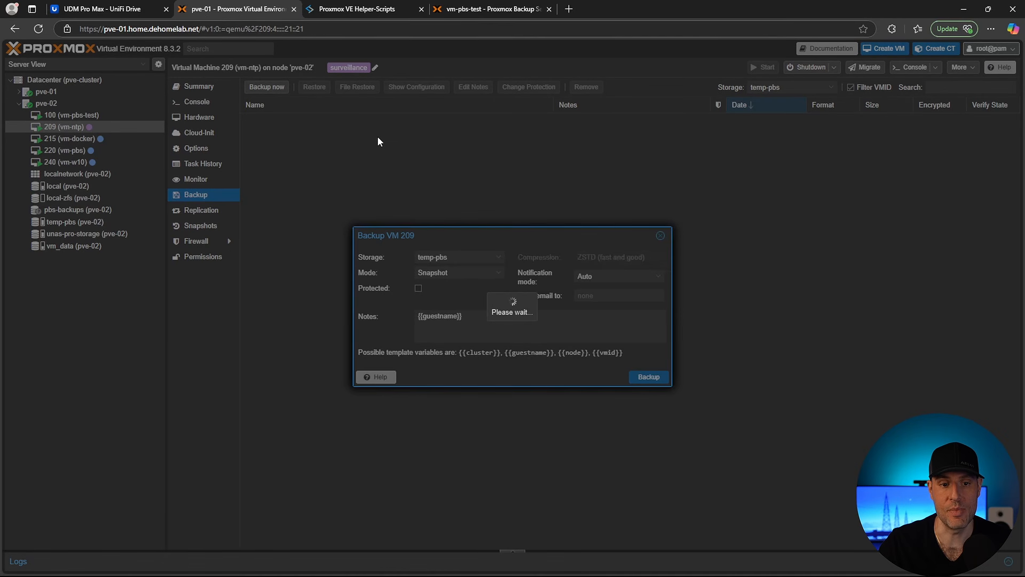
click(648, 375)
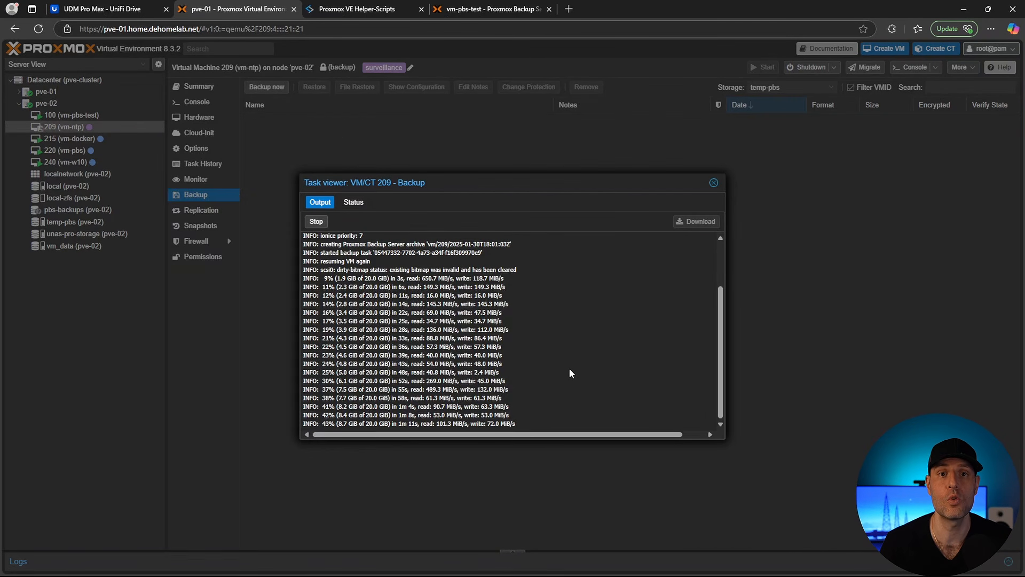
click(713, 182)
Step: Return to the vm-pbs-test backup server, reload the unas-pro content to check the vm/209 backup, and open the verify jobs
click(492, 8)
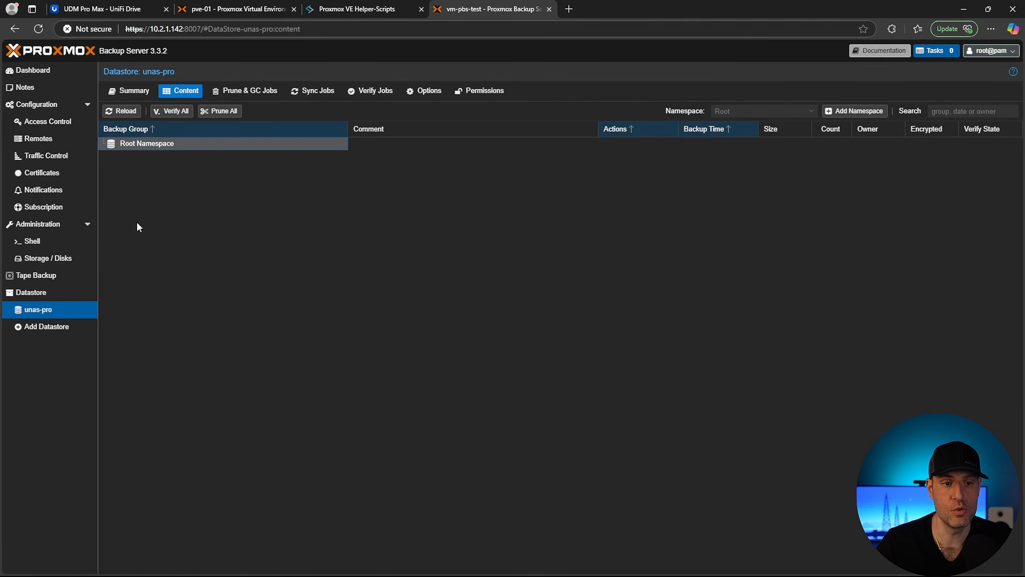
click(141, 91)
click(183, 90)
click(122, 110)
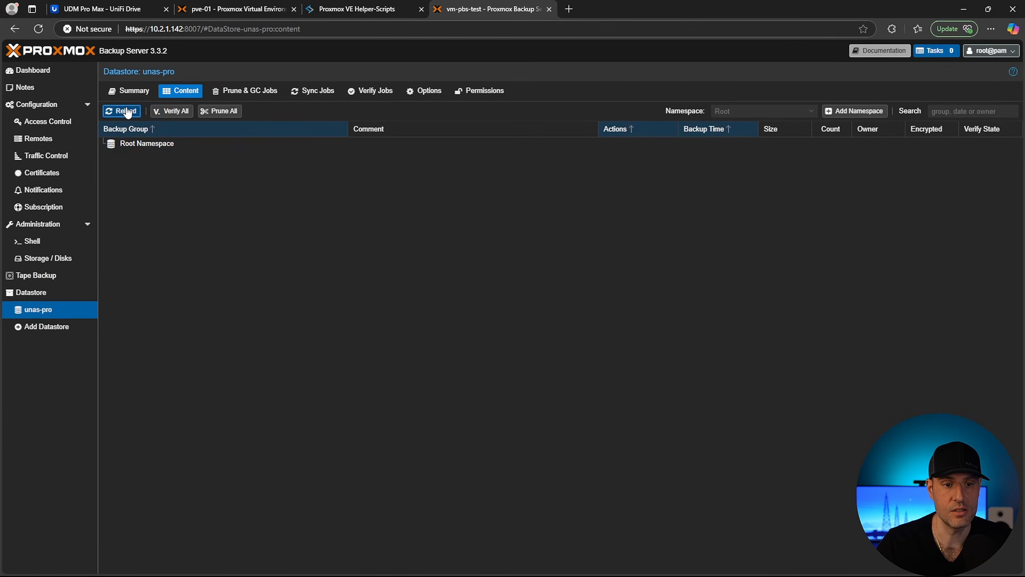
click(313, 156)
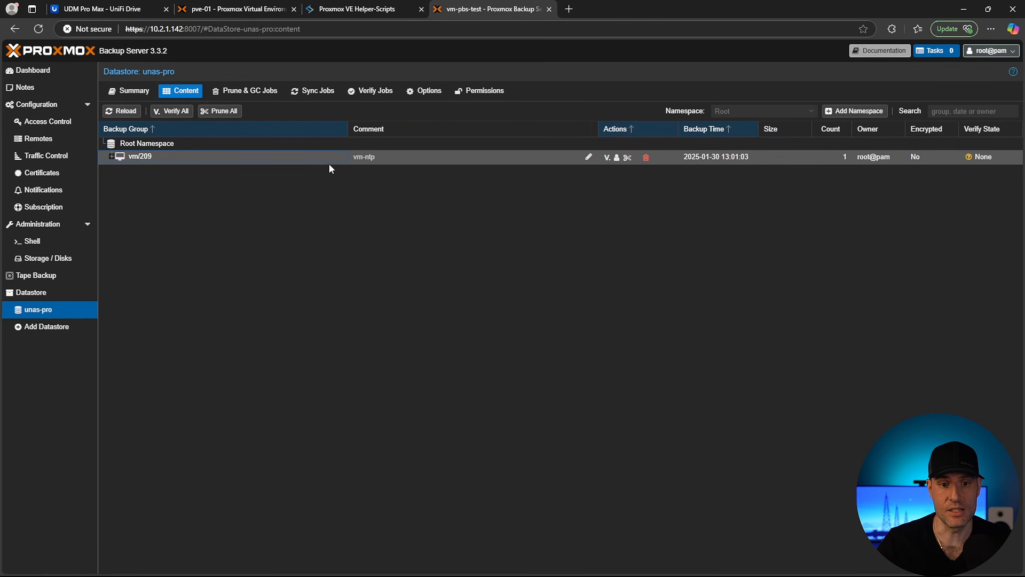
click(375, 92)
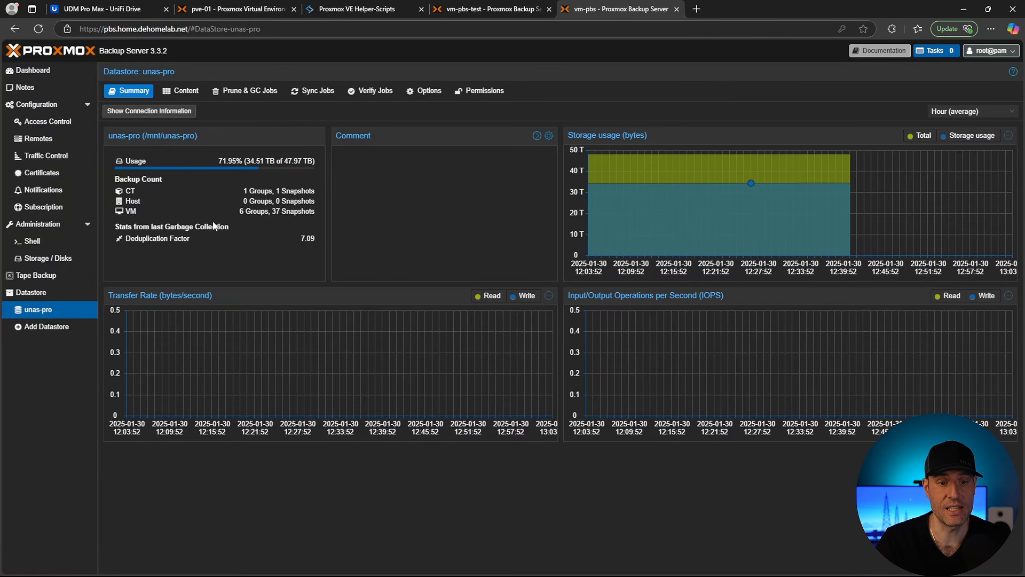
Step: On the vm-pbs backup server, examine the unas-pro datastore's backup groups and verification states, and its summary with the deduplication factor
click(180, 91)
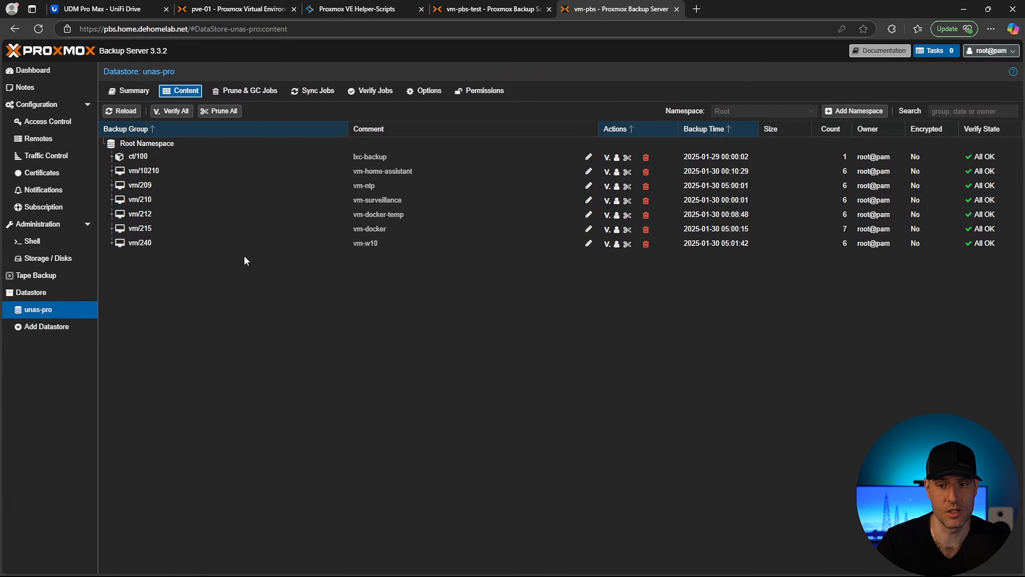
click(128, 91)
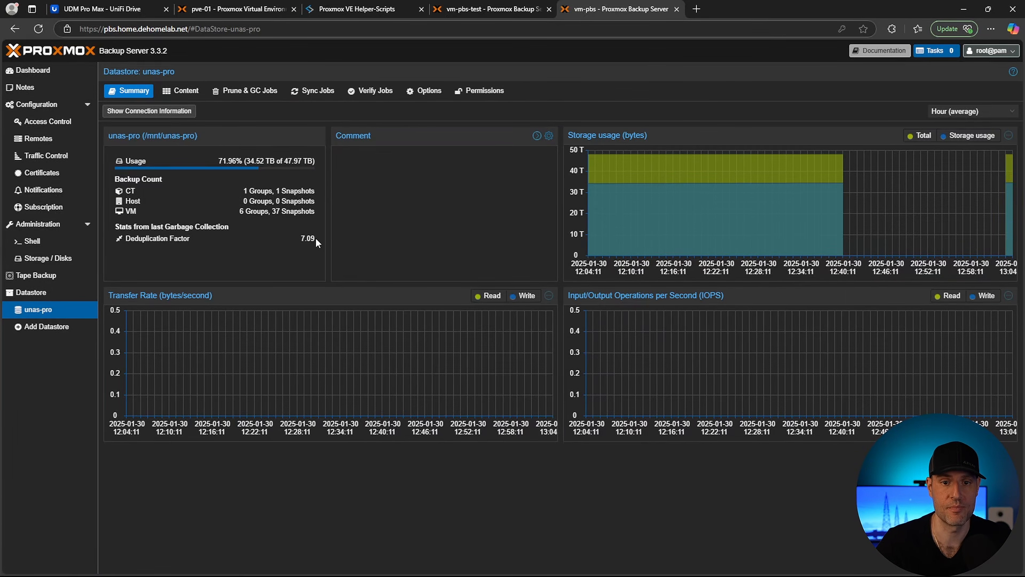
Step: In Proxmox VE's datacenter storage, view the NFS storage form and its available content types, and close it without adding anything
click(227, 16)
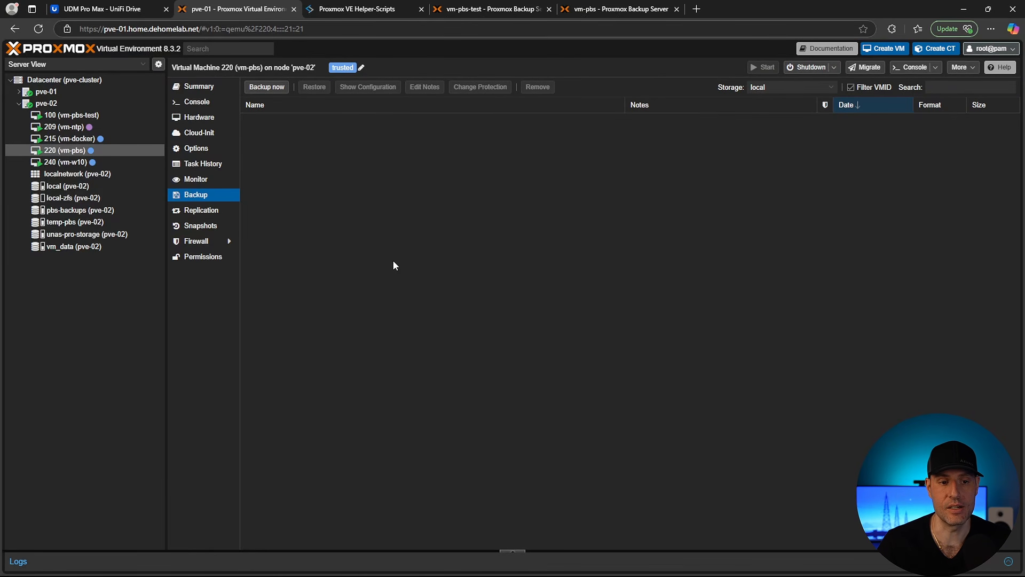
click(88, 81)
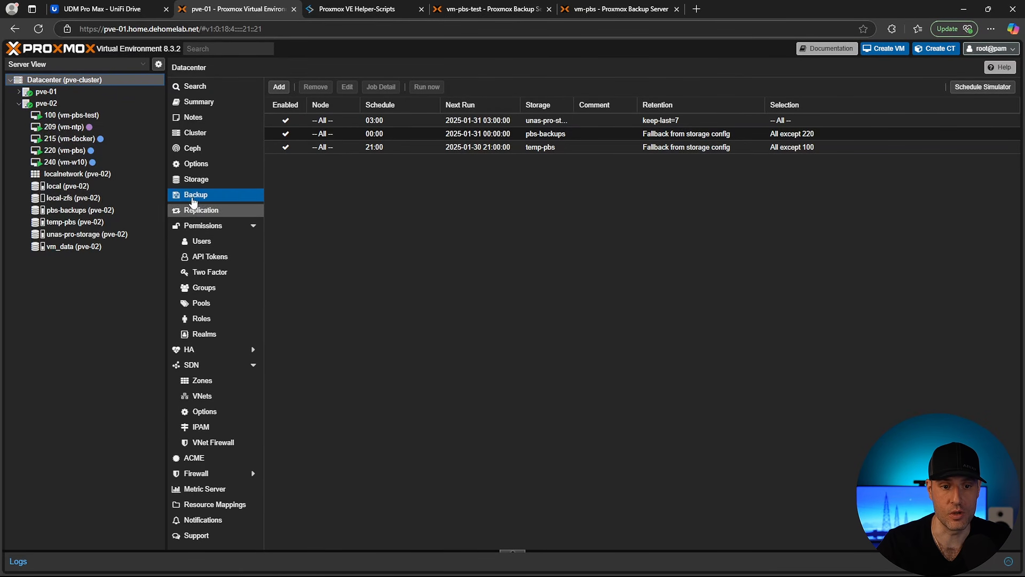
click(196, 179)
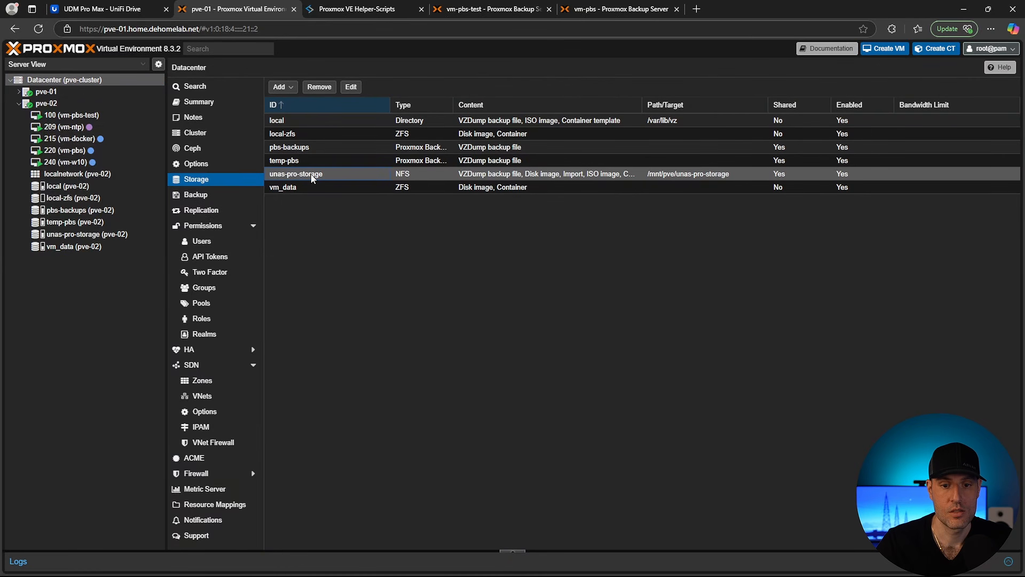
click(282, 86)
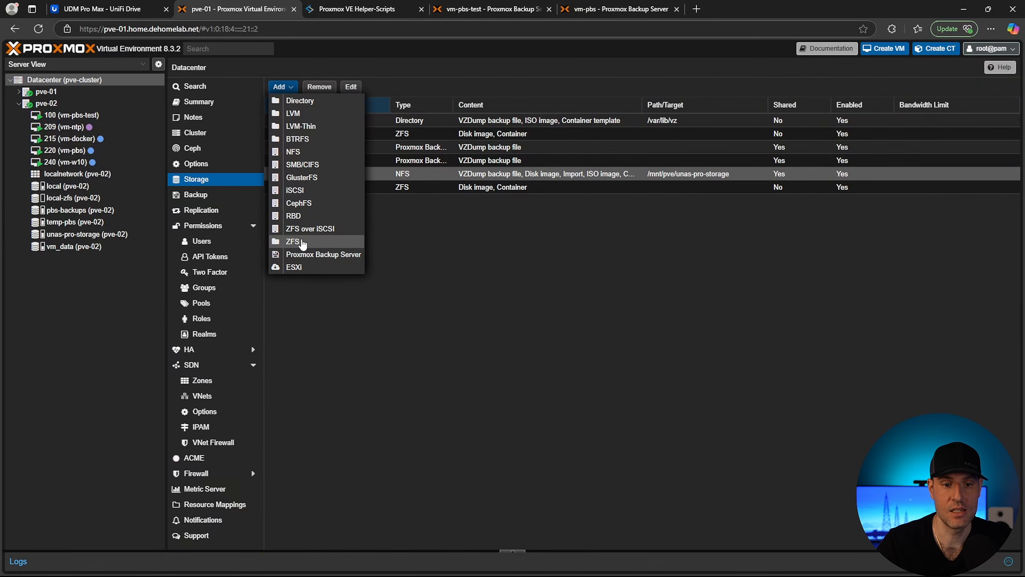
click(293, 153)
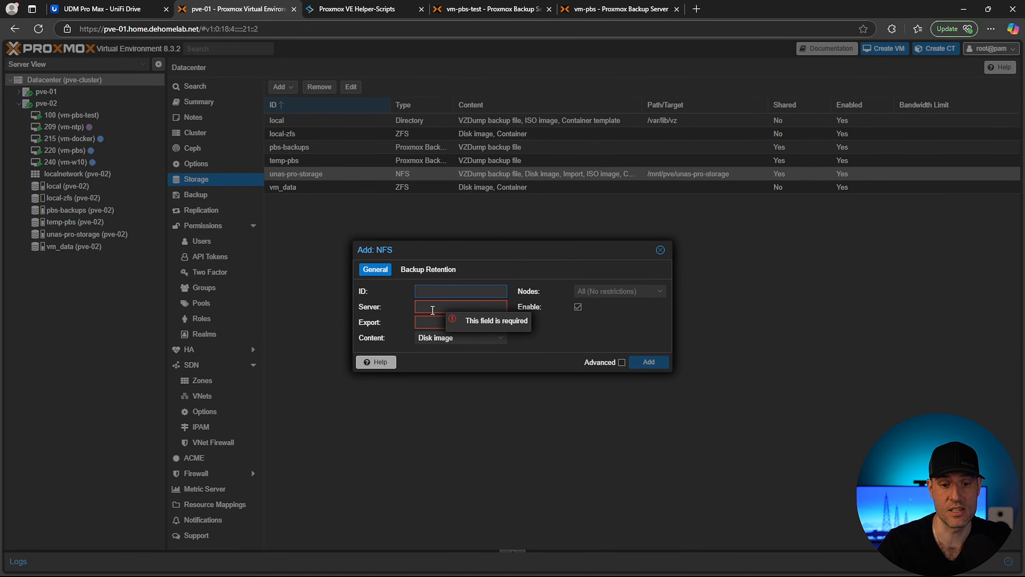
click(494, 338)
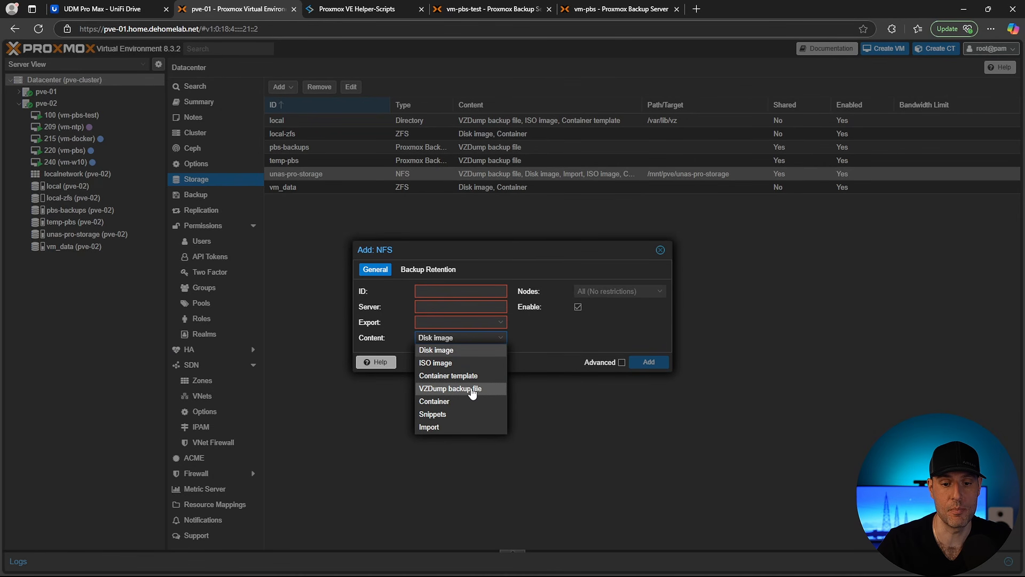
click(656, 277)
click(660, 250)
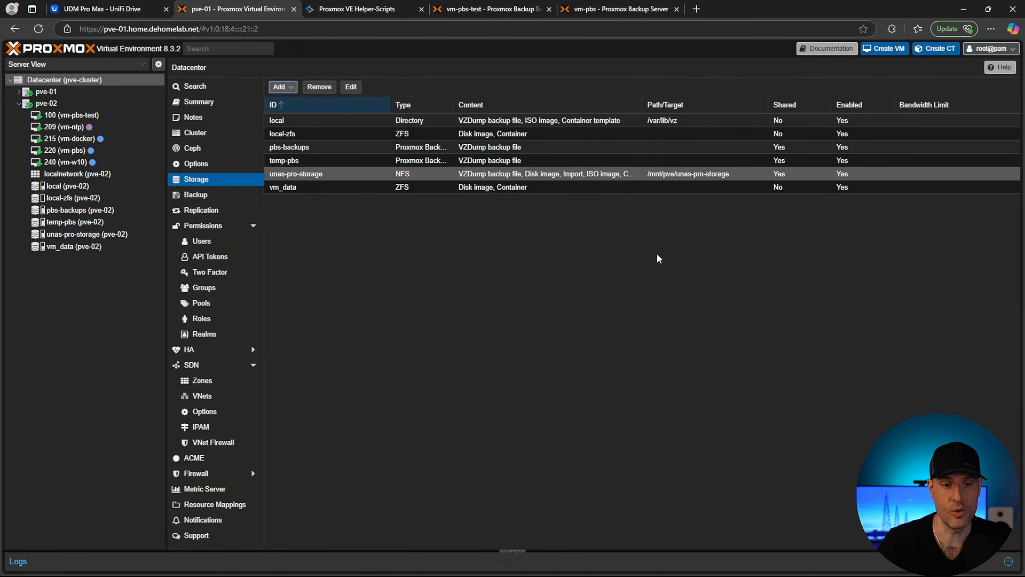
Step: Open the 03:00 datacenter backup job on unas-pro-storage for editing and set its Keep Last retention to 3
click(222, 195)
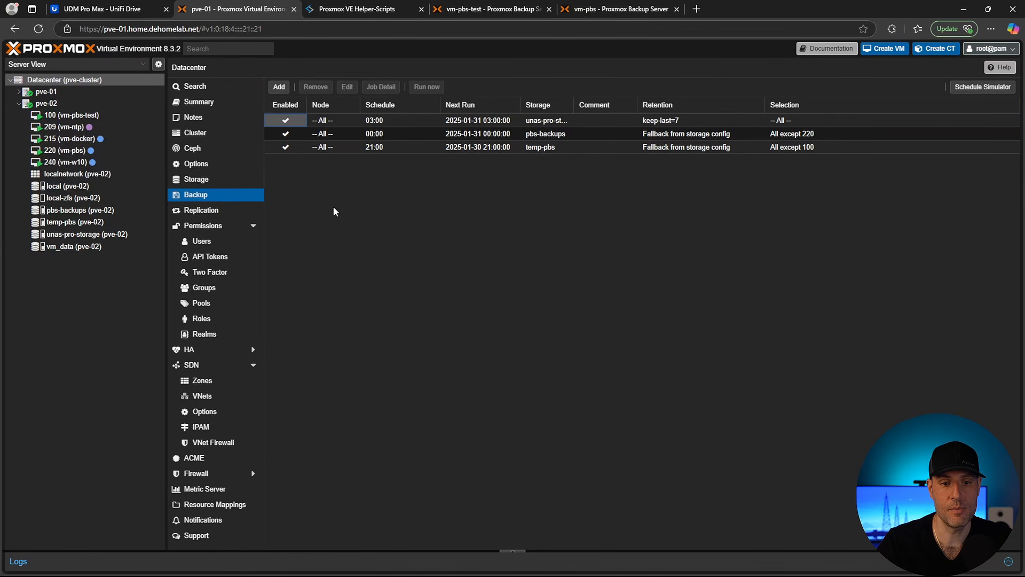
double_click(424, 119)
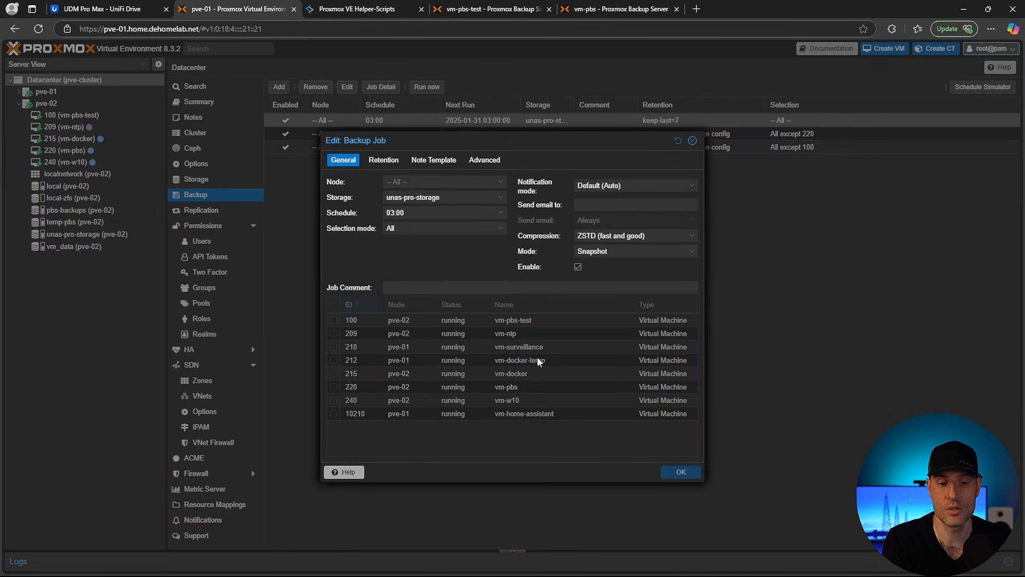
click(385, 163)
click(401, 201)
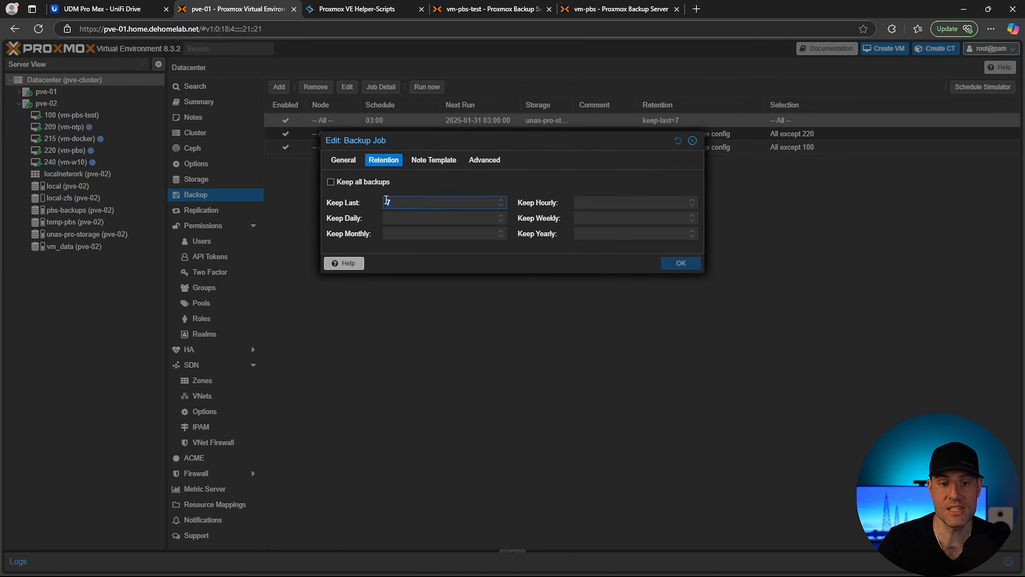
click(411, 179)
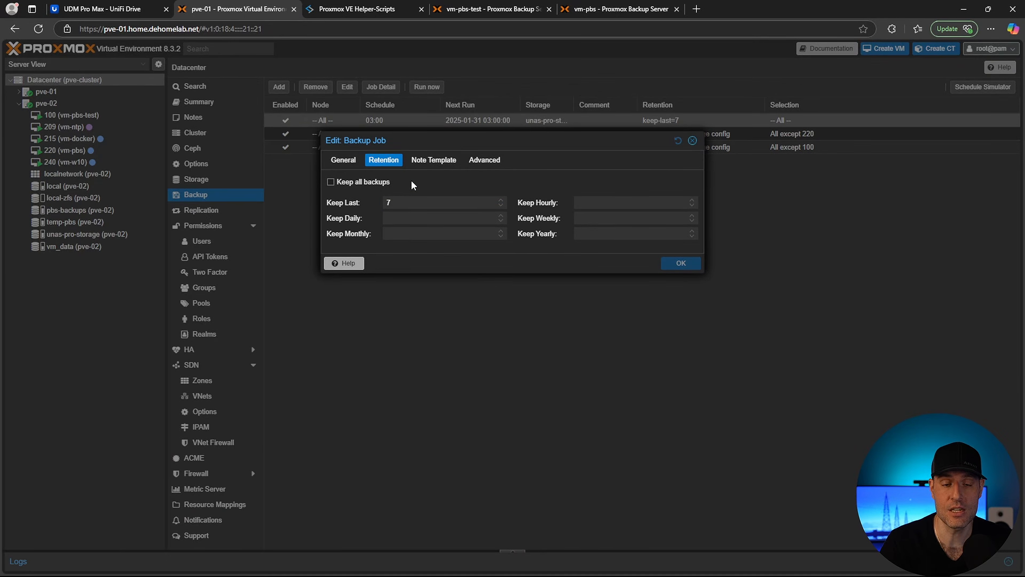
click(354, 197)
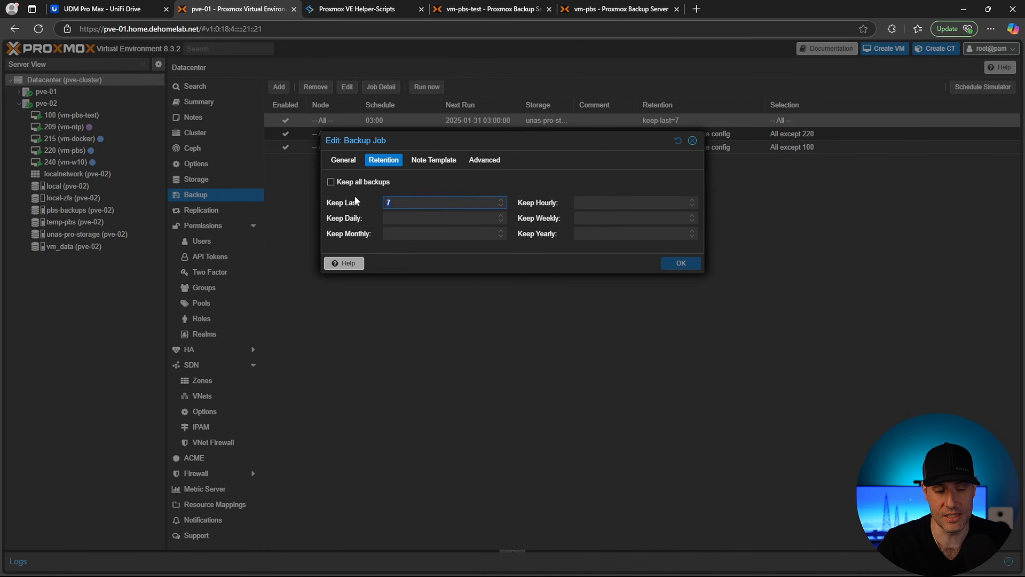
text(3)
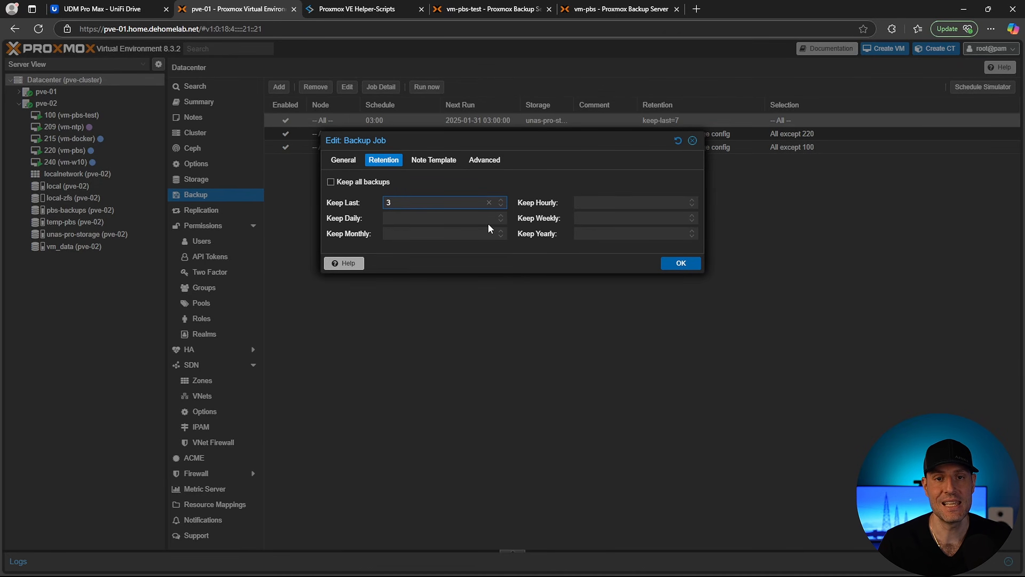